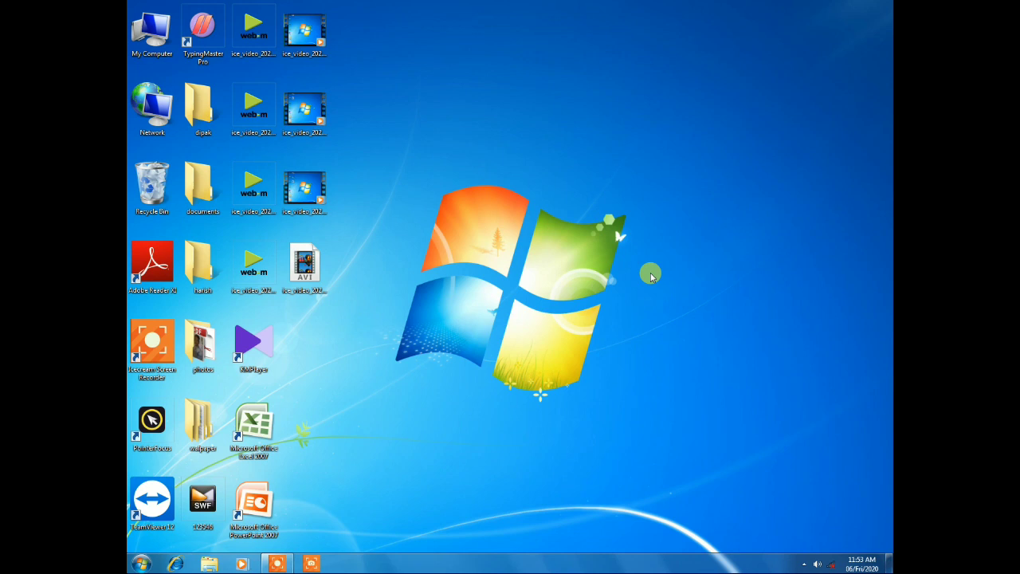
# Refresh the Windows desktop three times in a row
pyautogui.rightClick(630, 155)
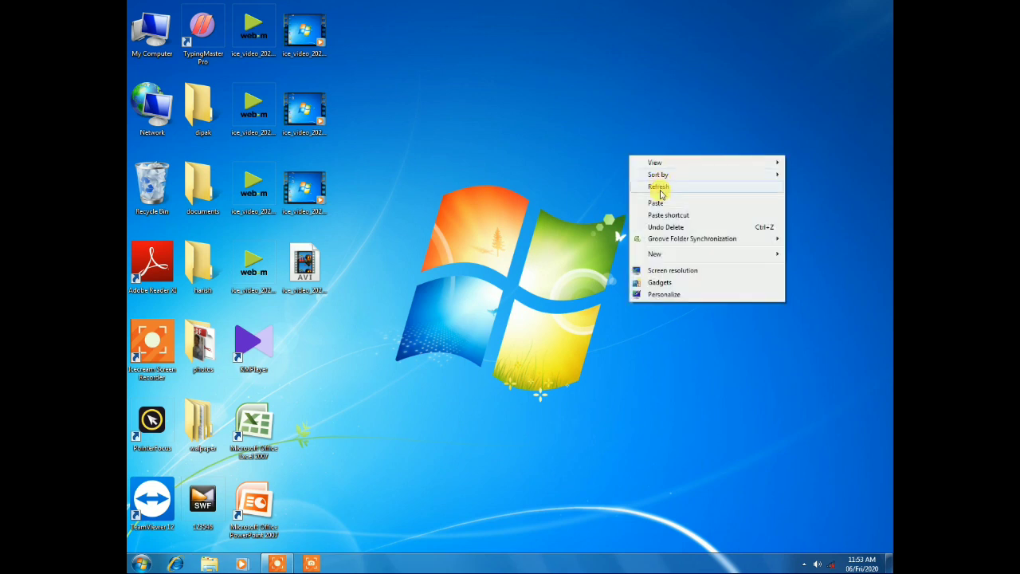
pyautogui.click(660, 190)
pyautogui.rightClick(610, 122)
pyautogui.click(651, 151)
pyautogui.rightClick(609, 100)
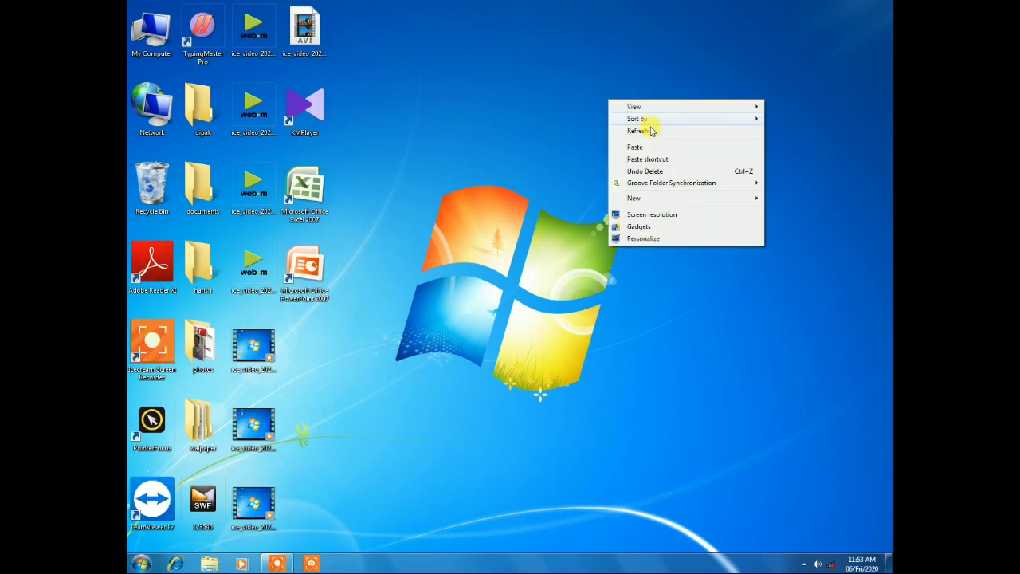
pyautogui.click(651, 131)
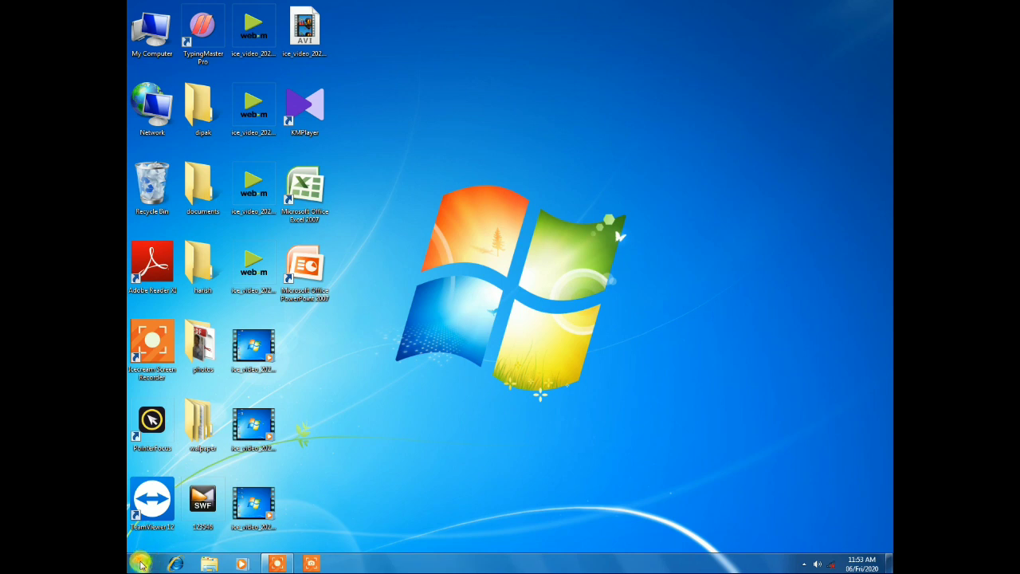
# Launch Microsoft Office Word 2007 from the Microsoft Office folder in the full program list and close it again
pyautogui.click(141, 564)
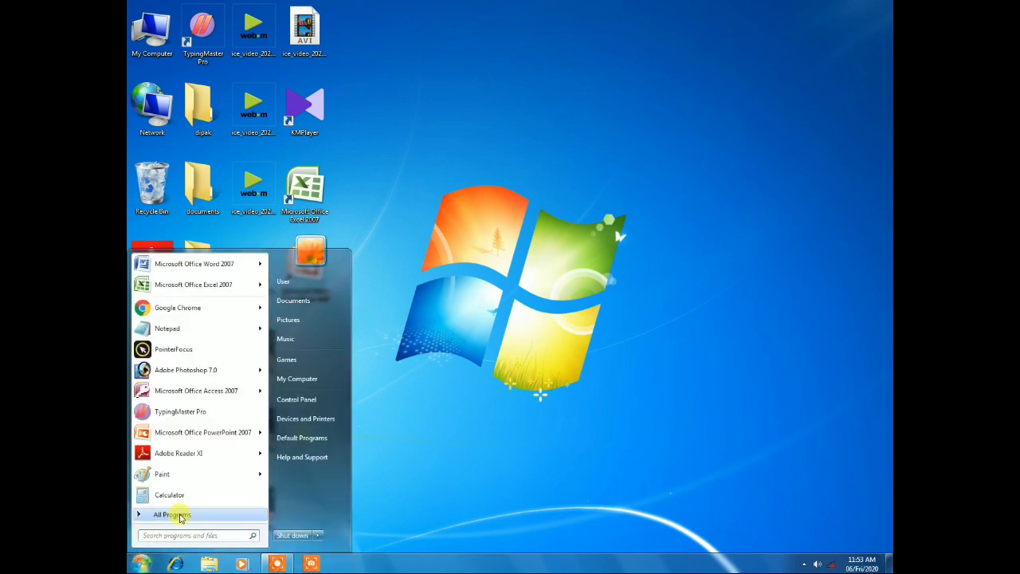
pyautogui.click(181, 516)
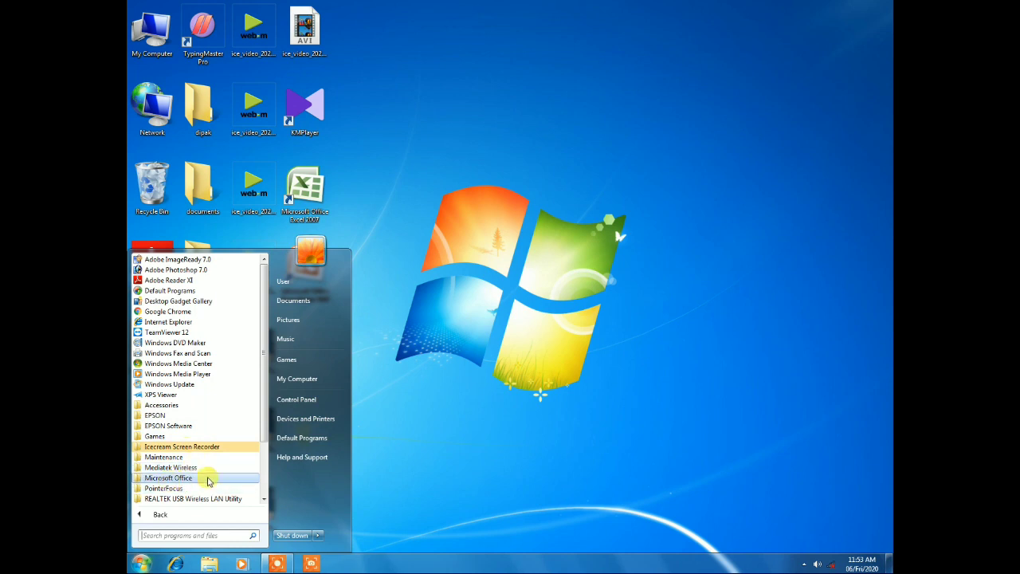
pyautogui.click(198, 479)
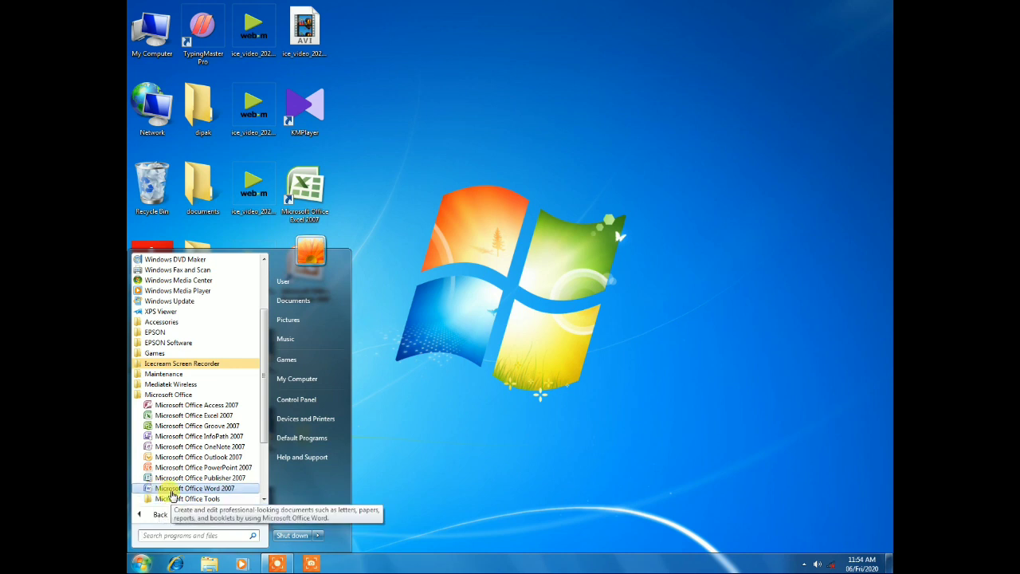
pyautogui.click(171, 491)
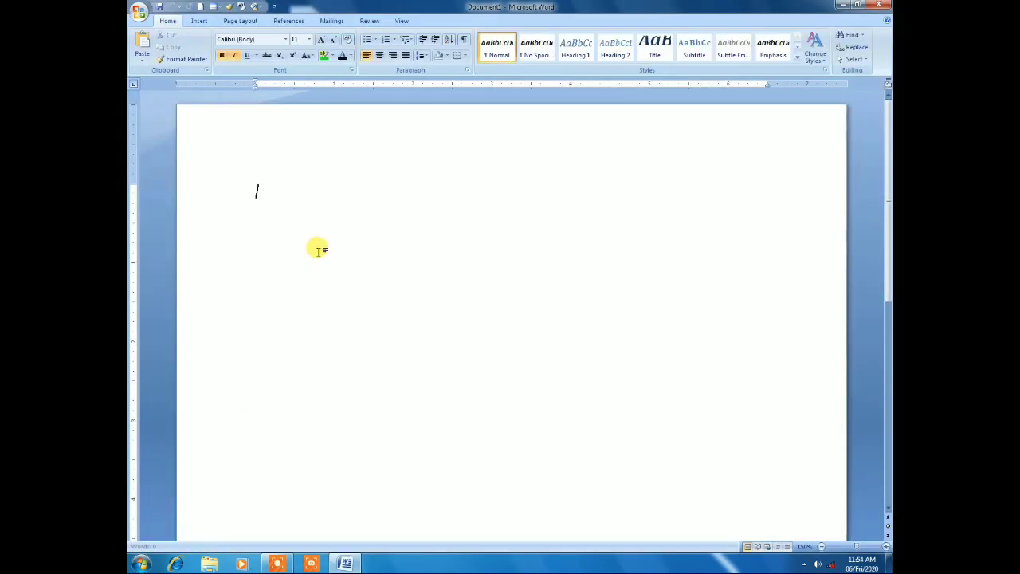
pyautogui.click(878, 6)
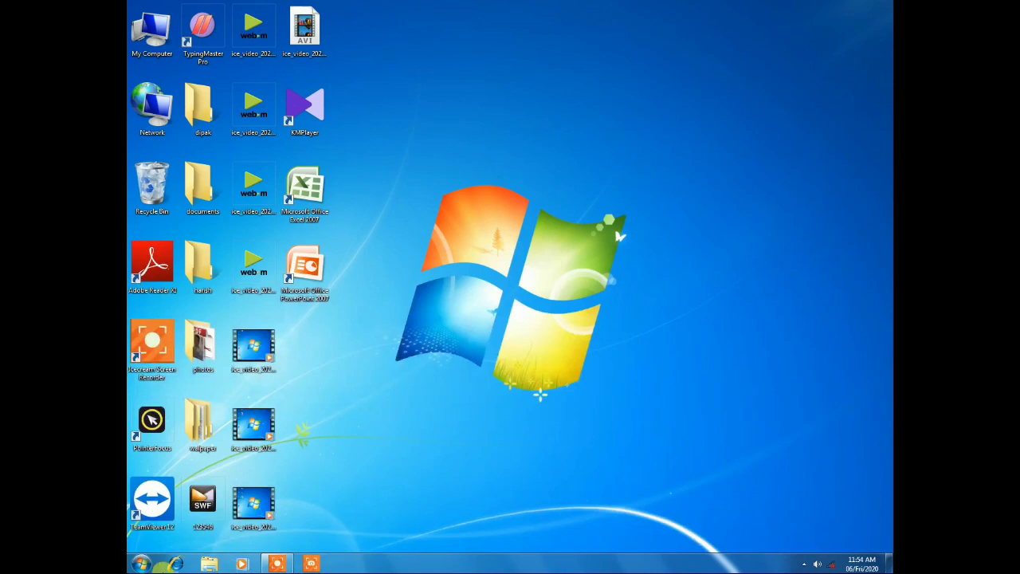
# Launch Microsoft Office Word 2007 directly from the short list of frequently used programs and close the blank document
pyautogui.click(143, 564)
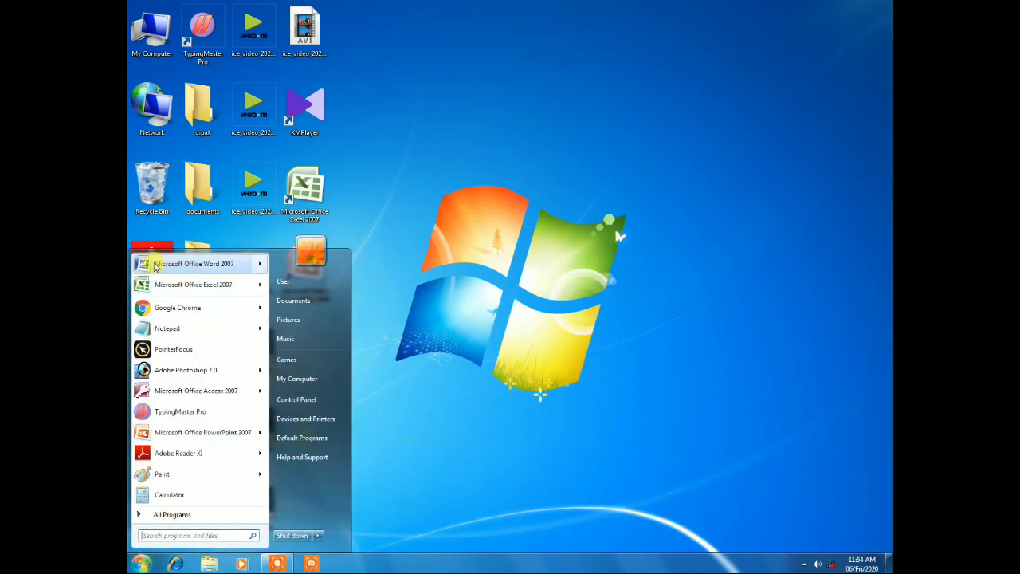
pyautogui.moveTo(243, 271)
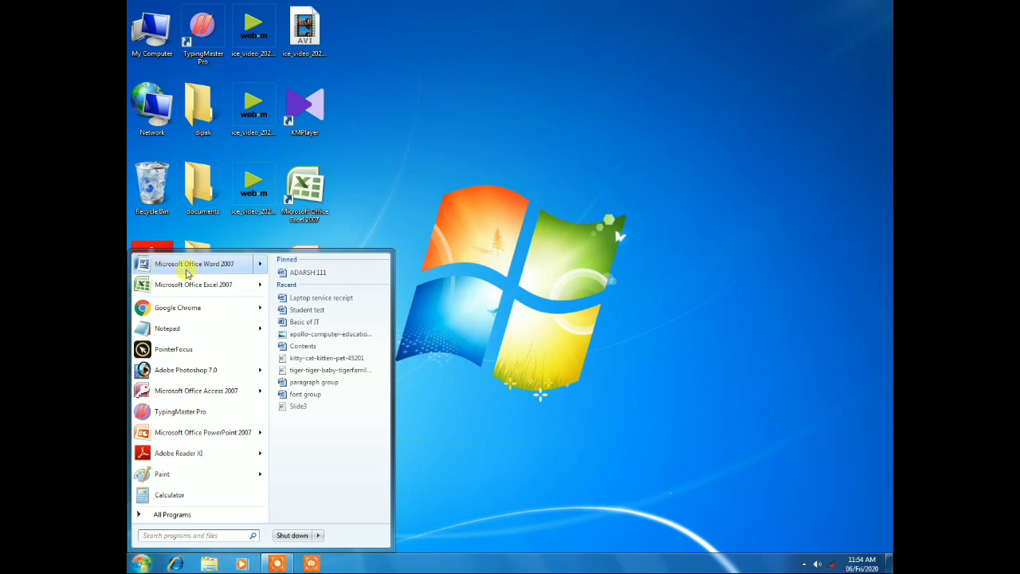
pyautogui.click(193, 268)
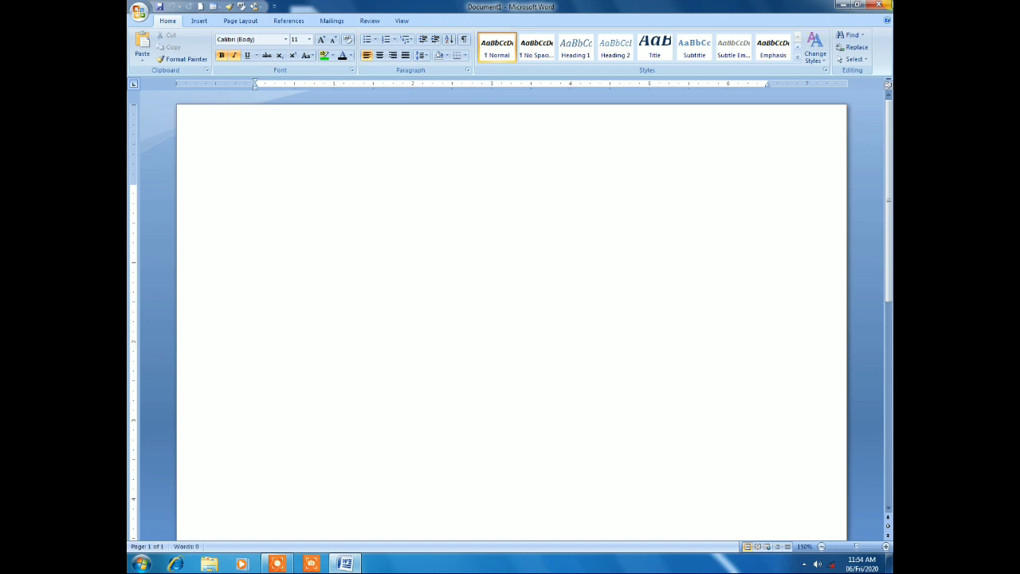
pyautogui.click(882, 5)
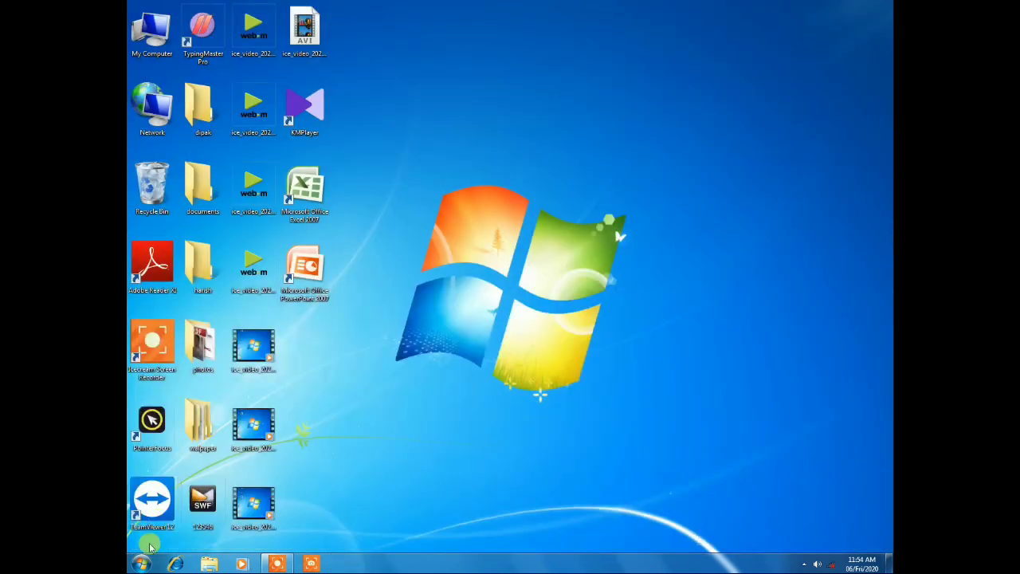
# Search the installed programs for winword and open Microsoft Word from the result
pyautogui.click(141, 563)
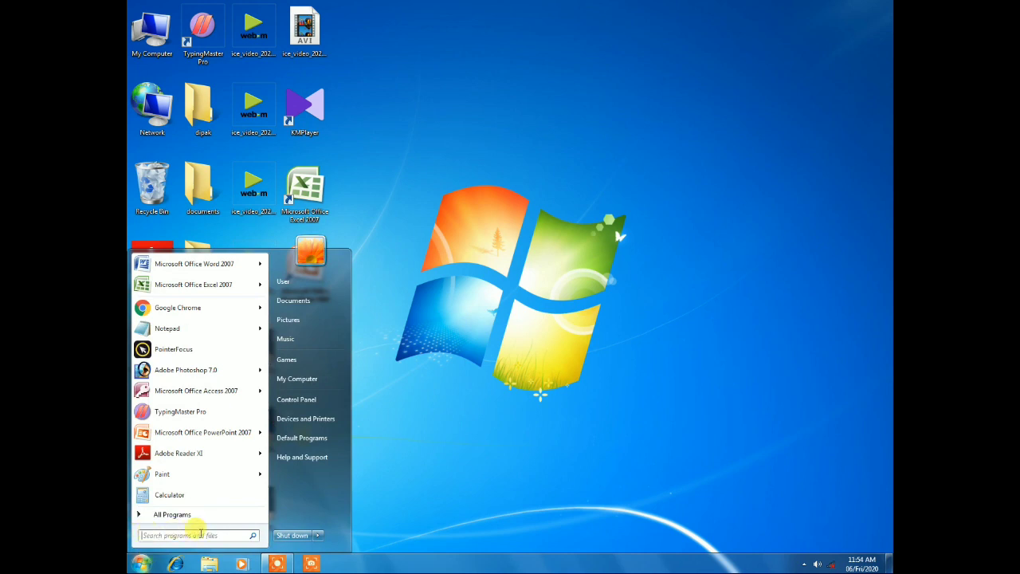
pyautogui.click(174, 536)
pyautogui.click(174, 536)
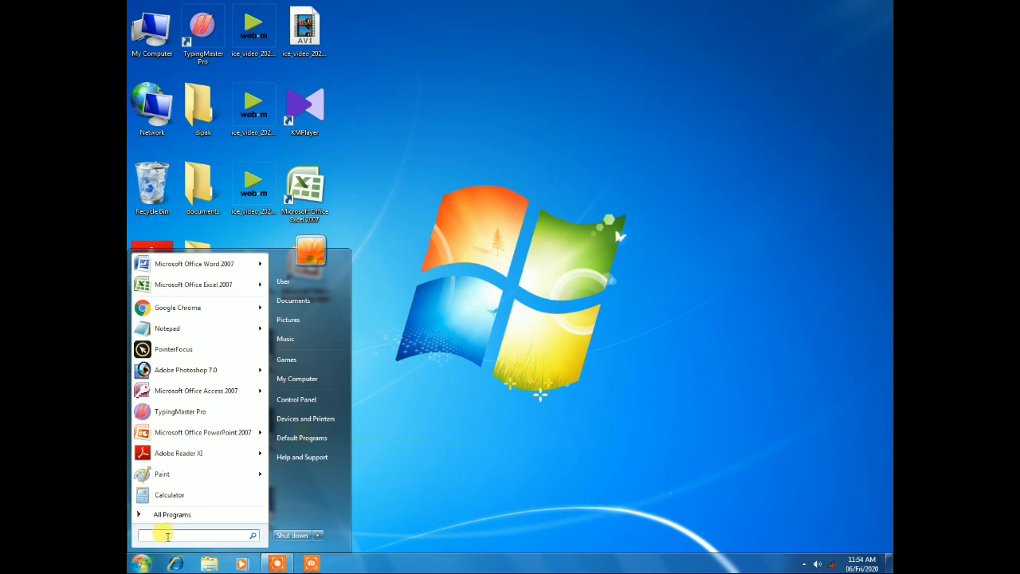
pyautogui.write('win')
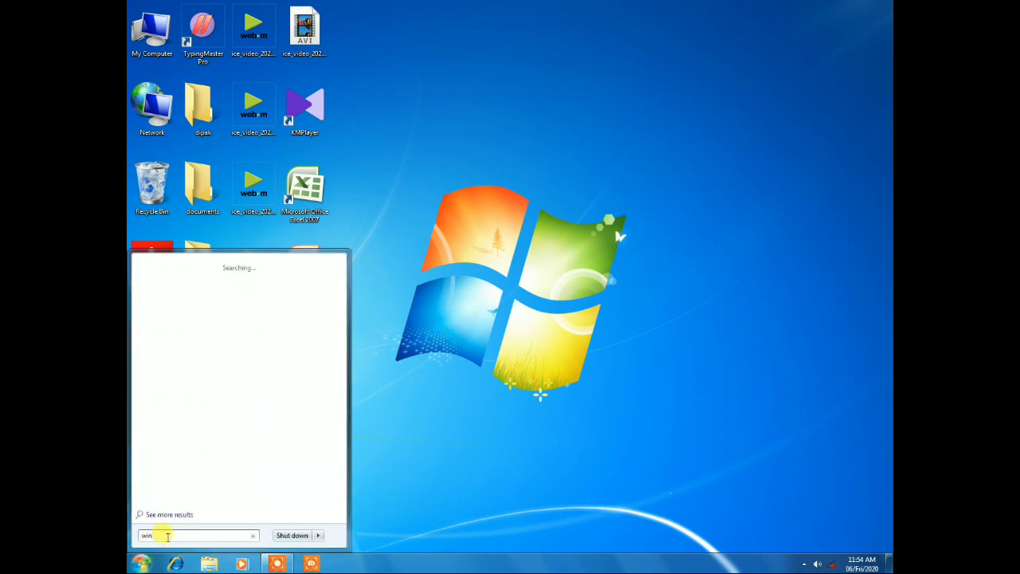
pyautogui.write('word')
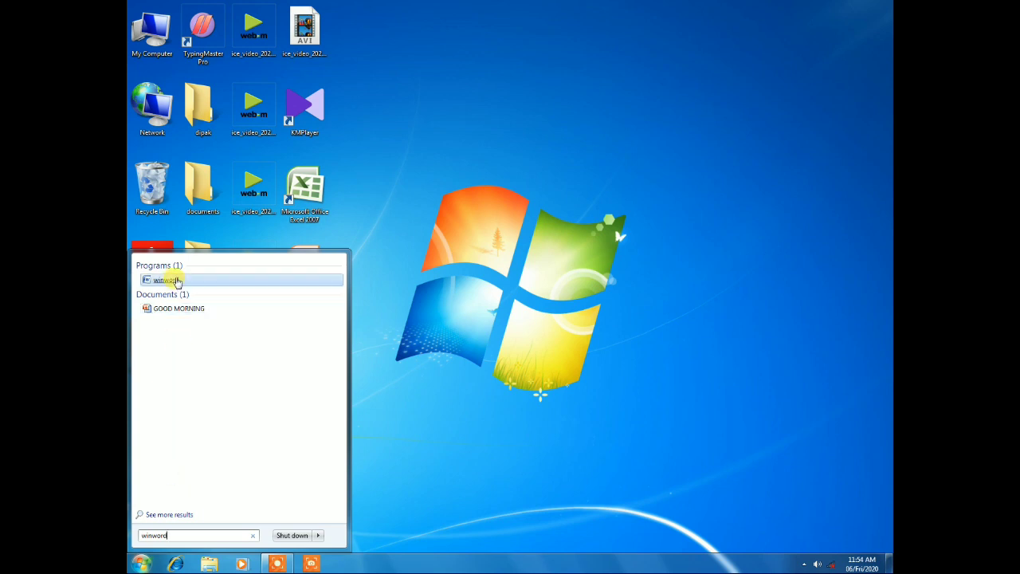
pyautogui.click(171, 279)
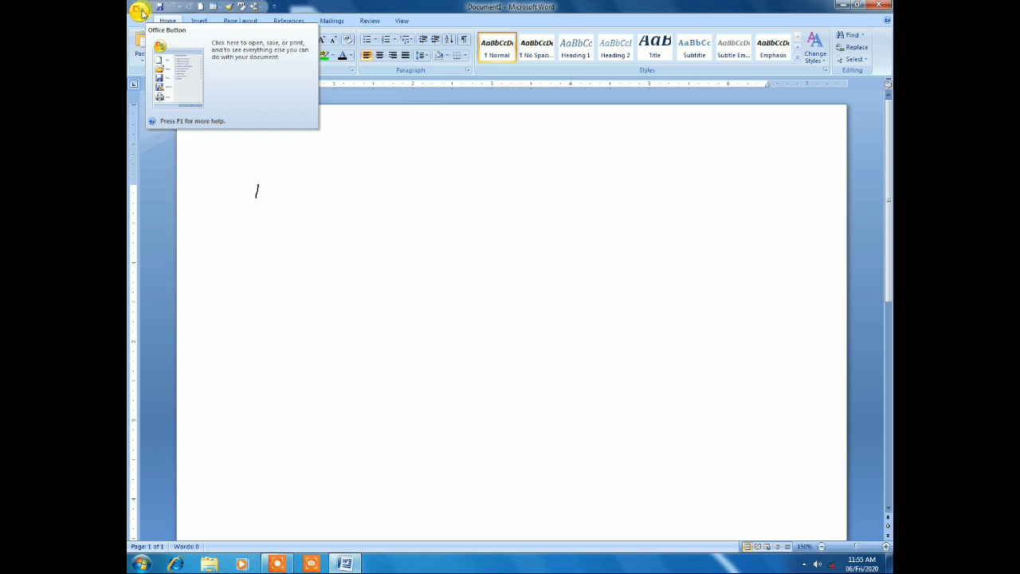
# Examine the document-level commands such as Save As, Print with its settings dialog, Prepare, Send and Publish without applying any
pyautogui.click(145, 11)
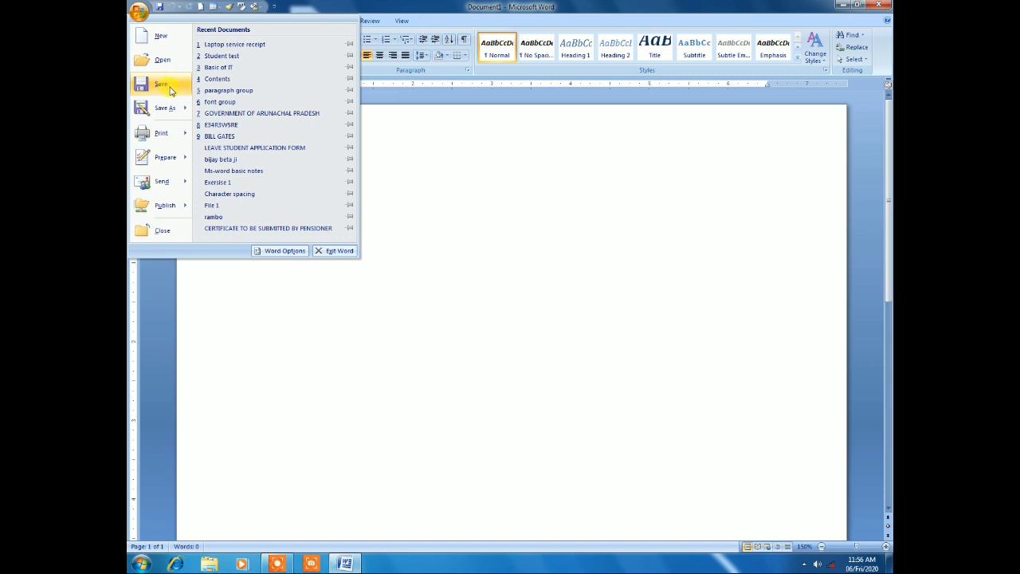
pyautogui.moveTo(161, 112)
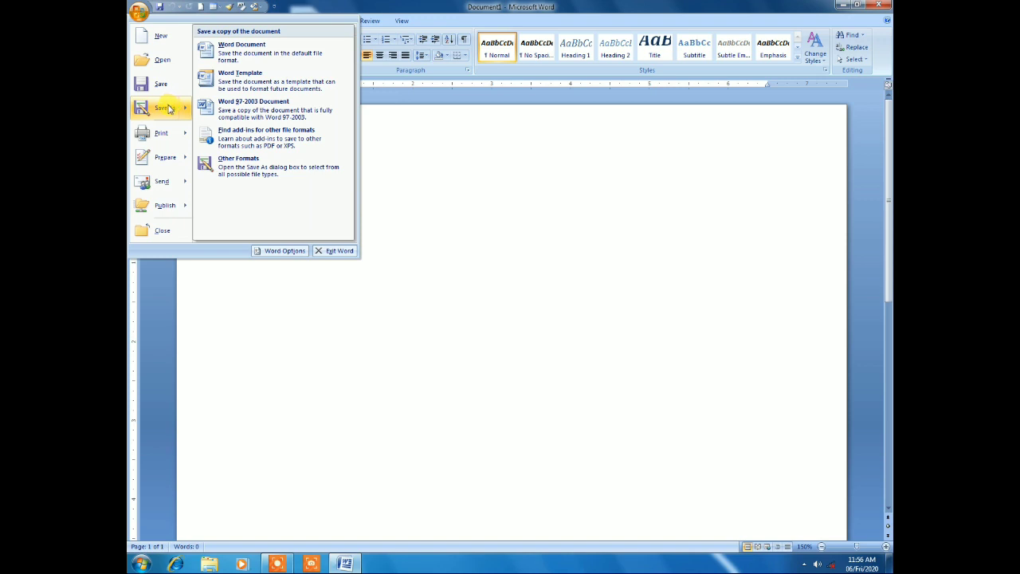
pyautogui.moveTo(163, 134)
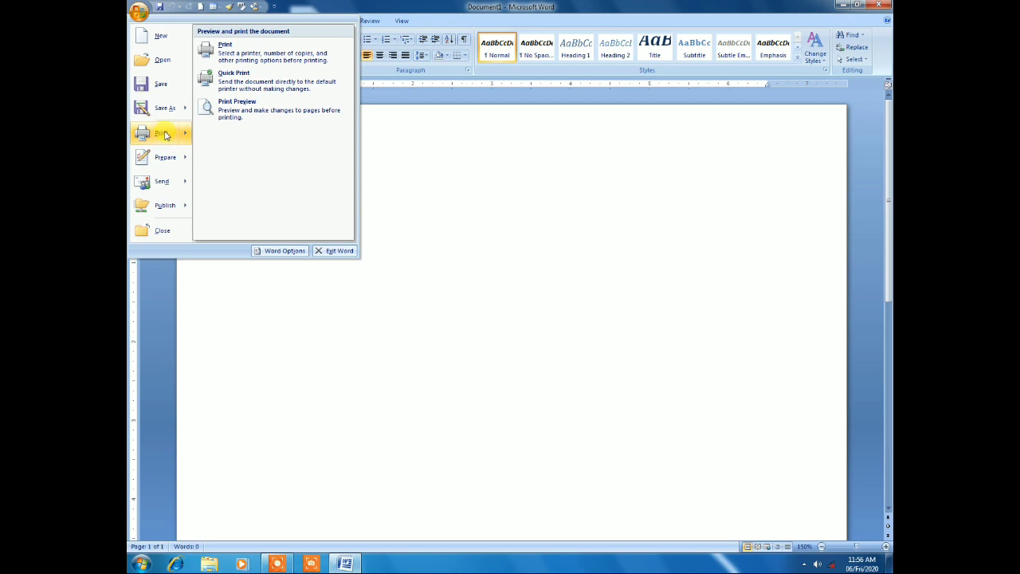
pyautogui.click(164, 133)
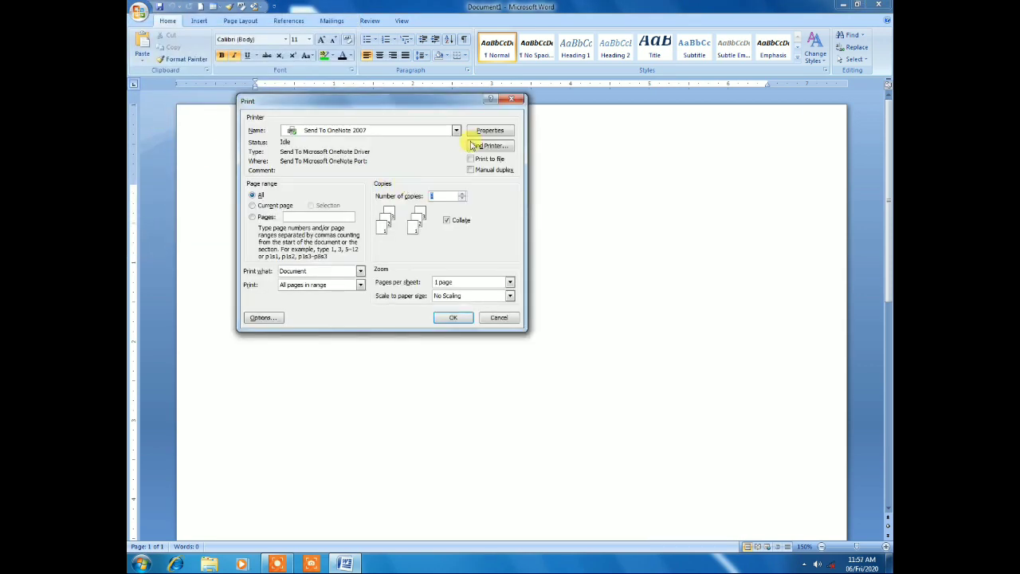
pyautogui.click(511, 98)
pyautogui.click(140, 15)
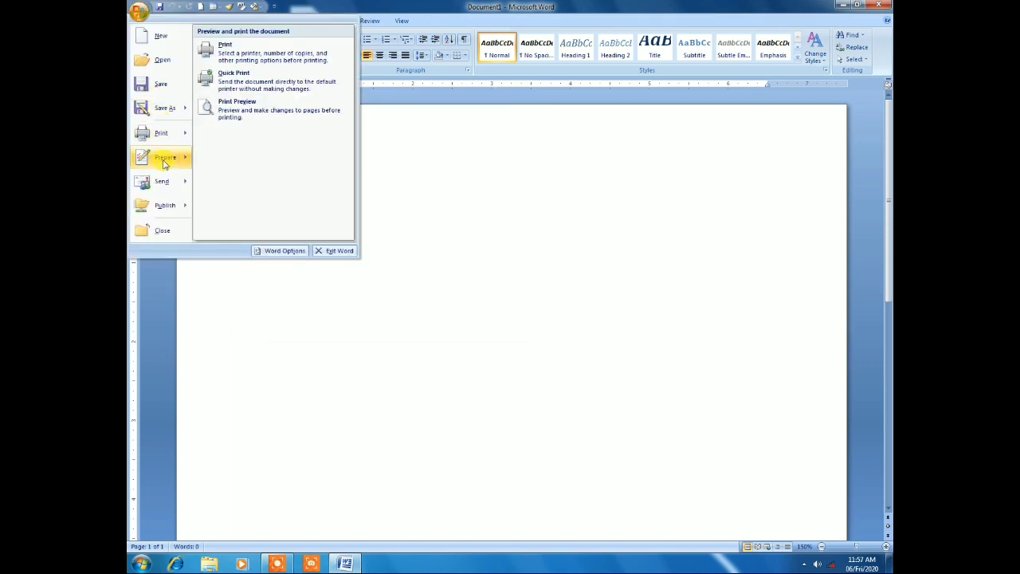
pyautogui.moveTo(170, 160)
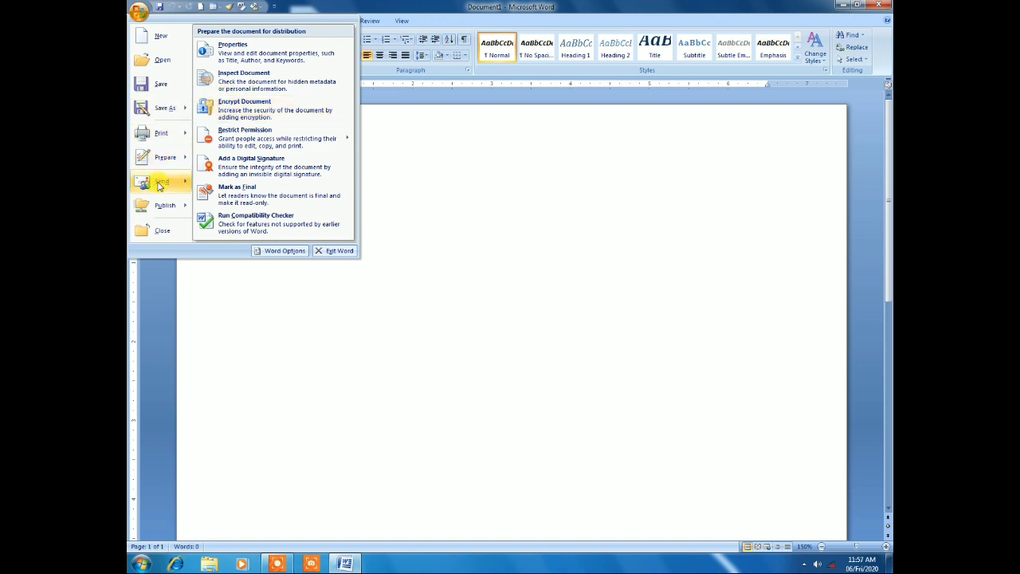
pyautogui.moveTo(164, 209)
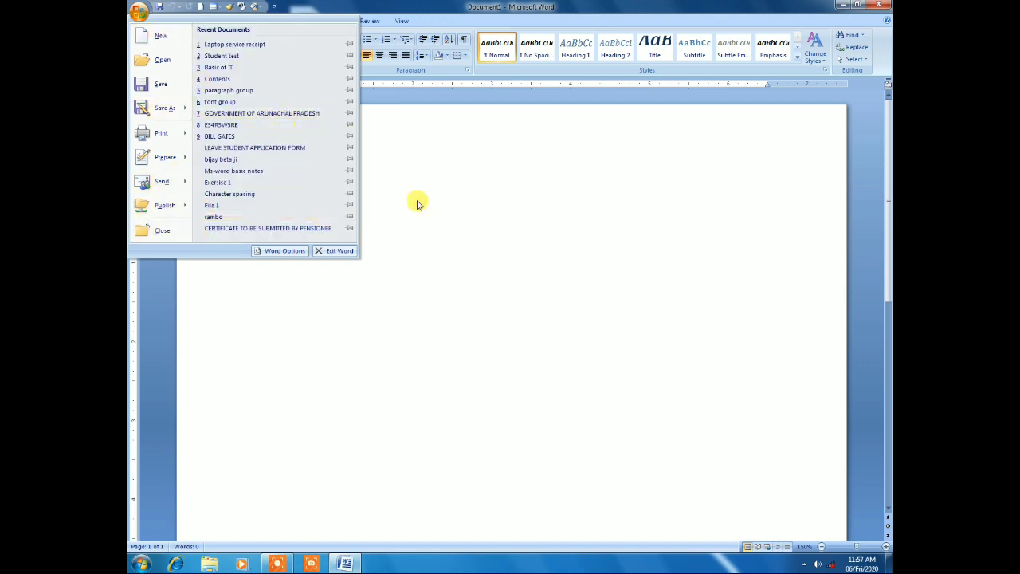
pyautogui.click(407, 141)
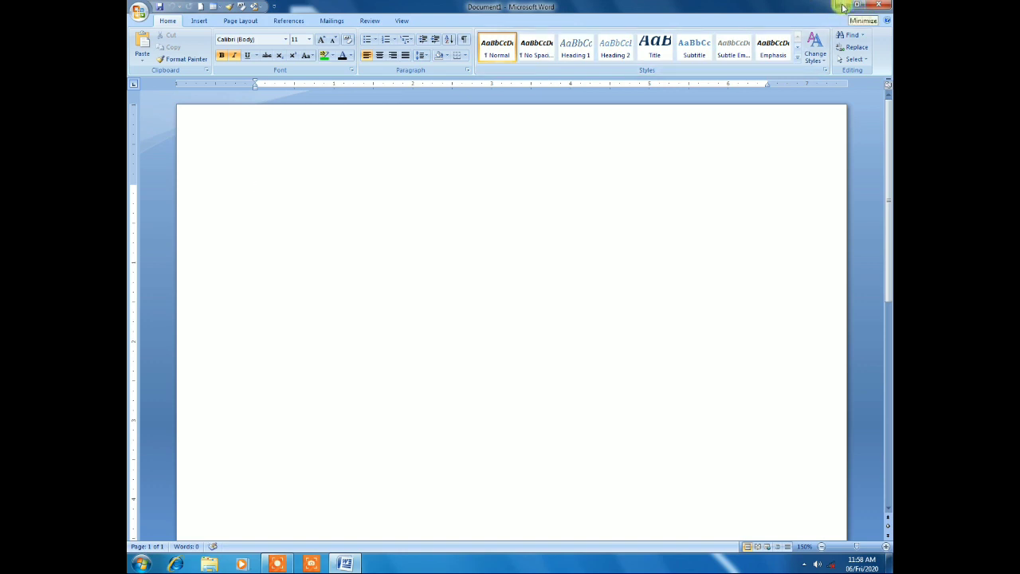
# Minimize the Word window and bring it back to the screen, twice
pyautogui.click(843, 7)
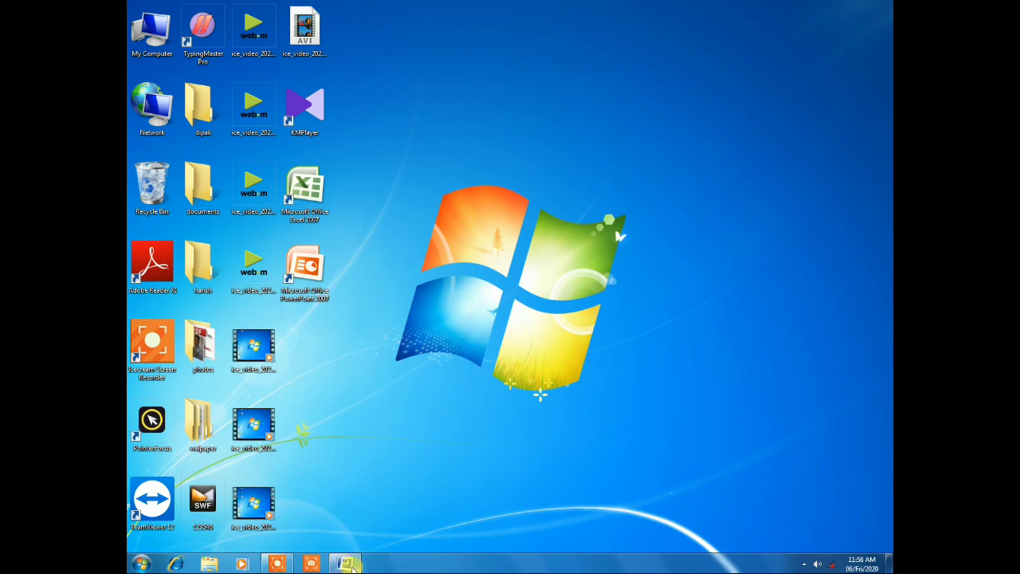
pyautogui.click(348, 566)
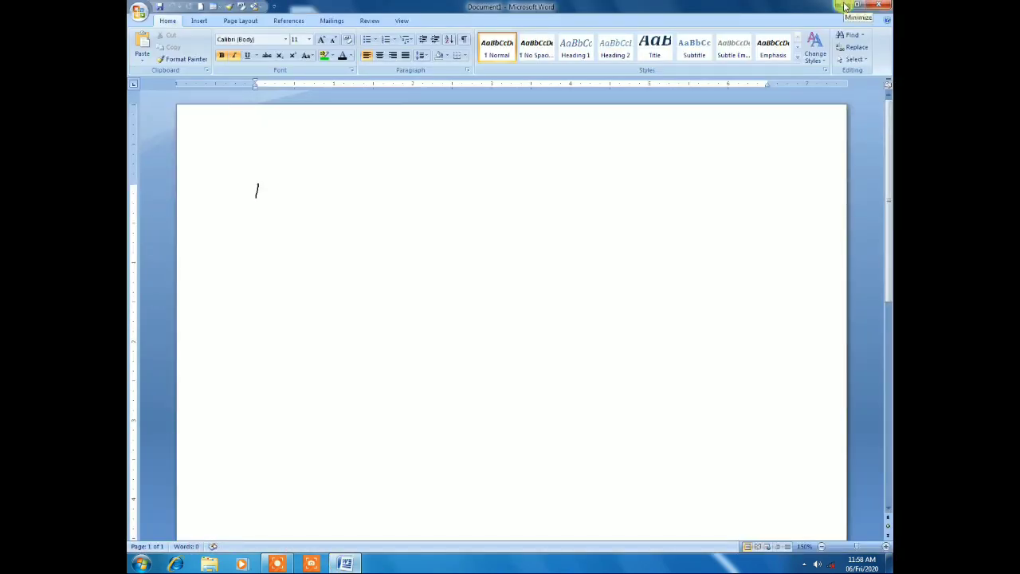
pyautogui.click(845, 6)
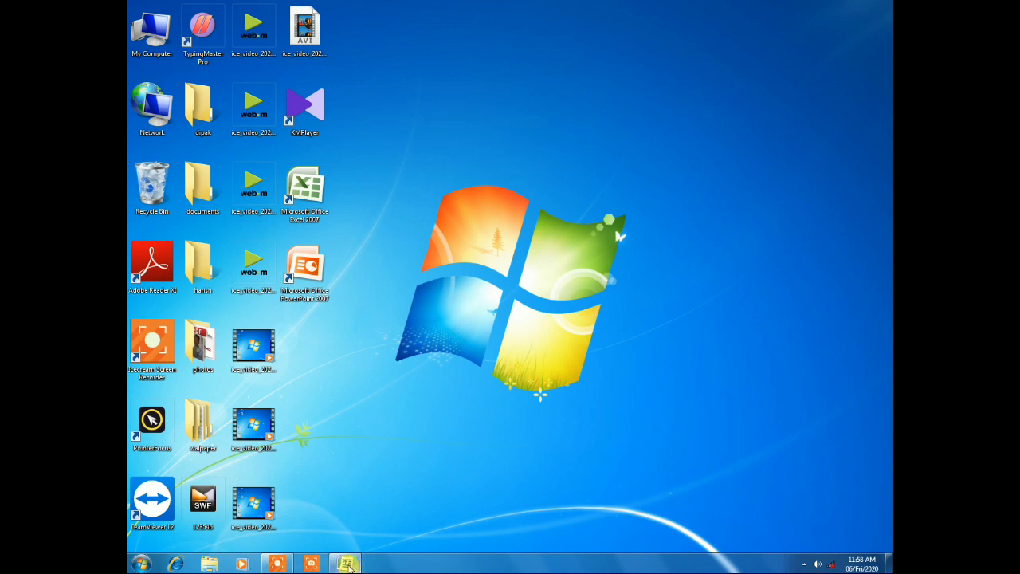
pyautogui.click(348, 566)
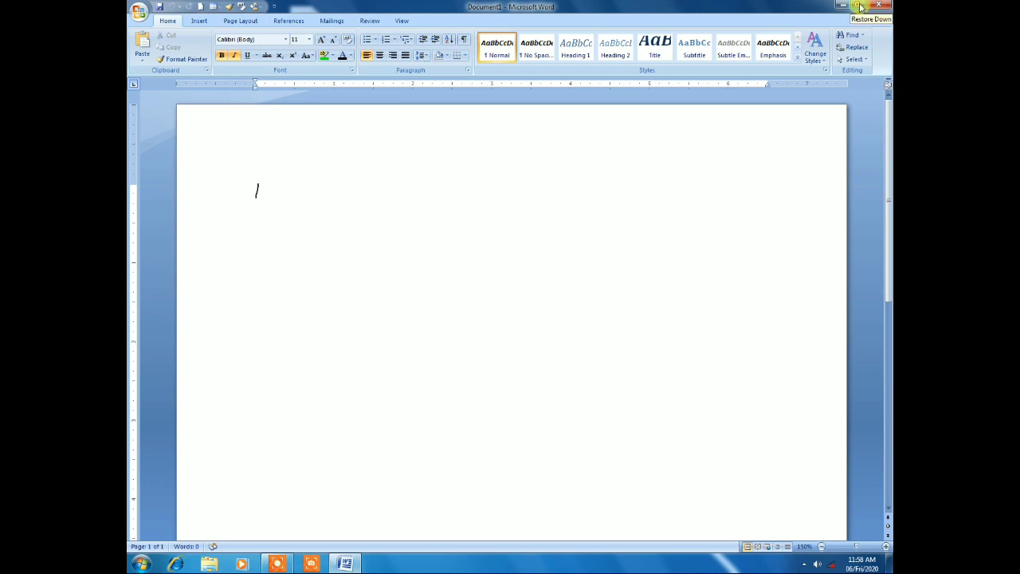
# Restore the Word window down to a smaller size and maximize it again, twice
pyautogui.click(860, 8)
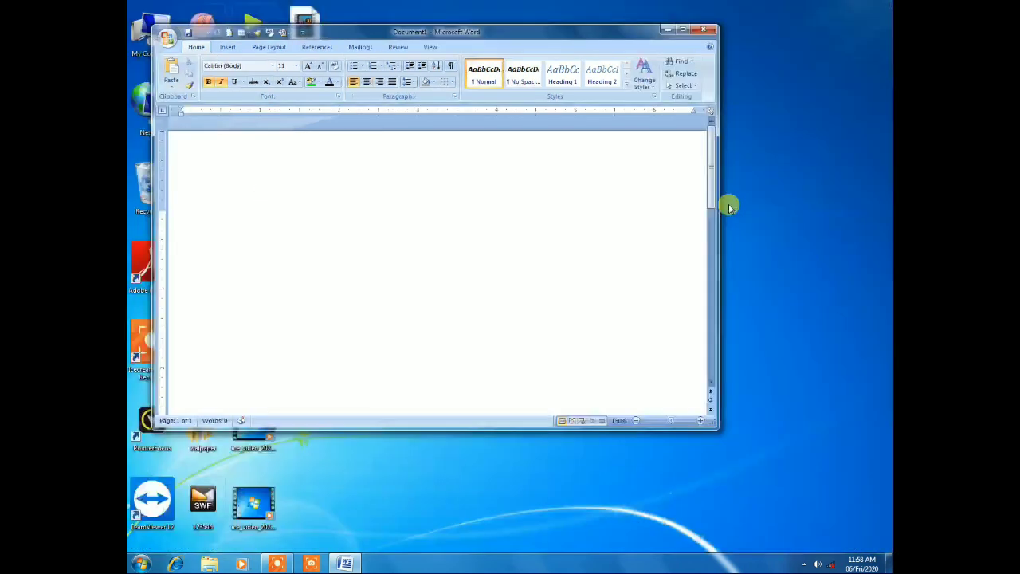
pyautogui.click(684, 31)
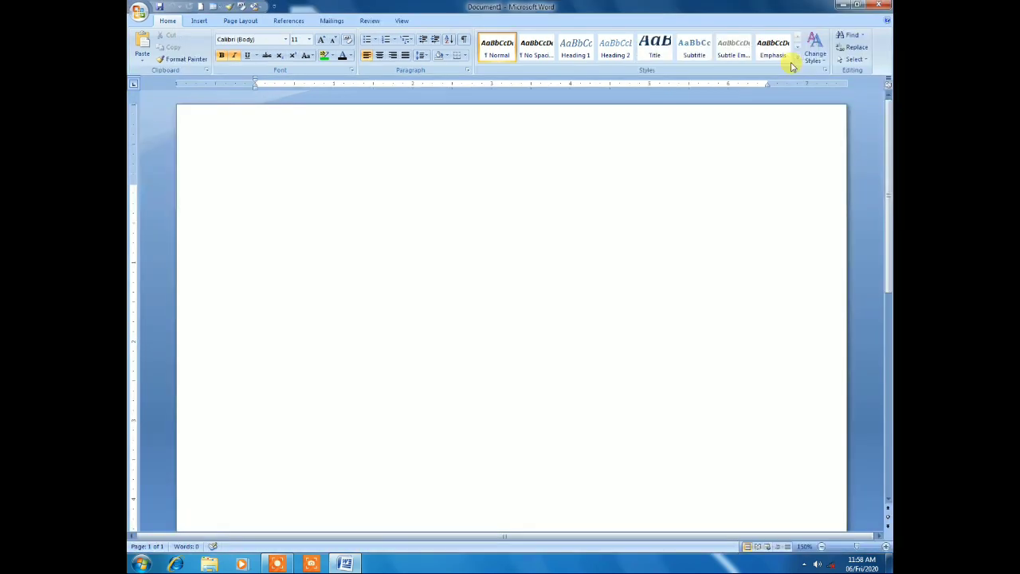
pyautogui.click(857, 7)
pyautogui.click(684, 31)
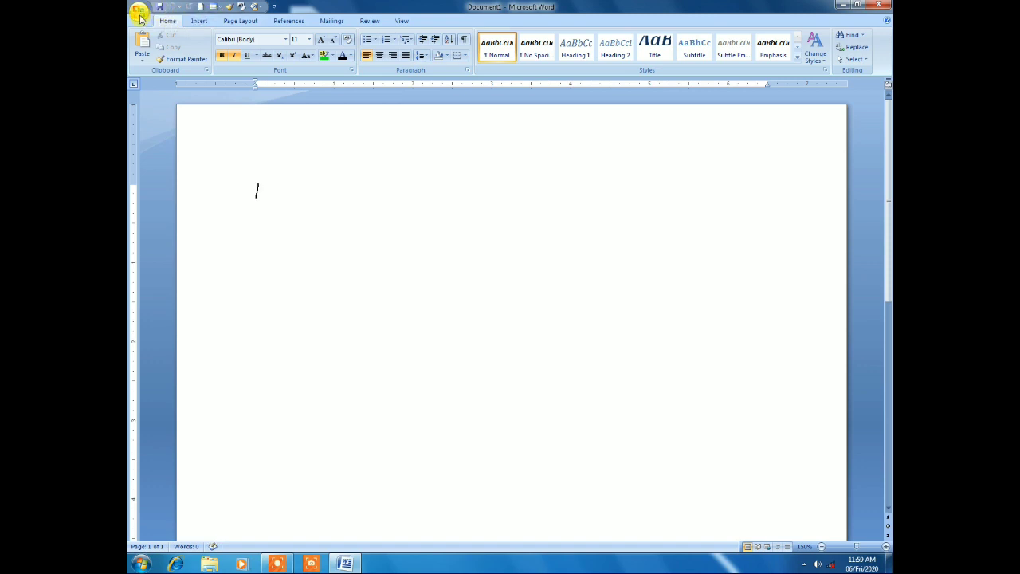
# Look over the Office Button commands without choosing one, and collapse and re-expand the ribbon
pyautogui.click(138, 11)
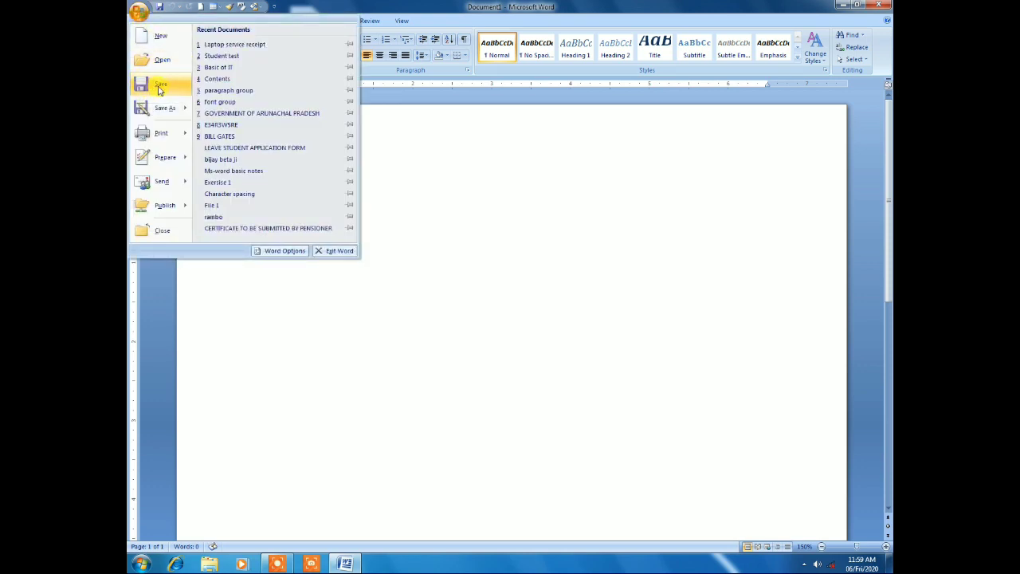
pyautogui.click(391, 126)
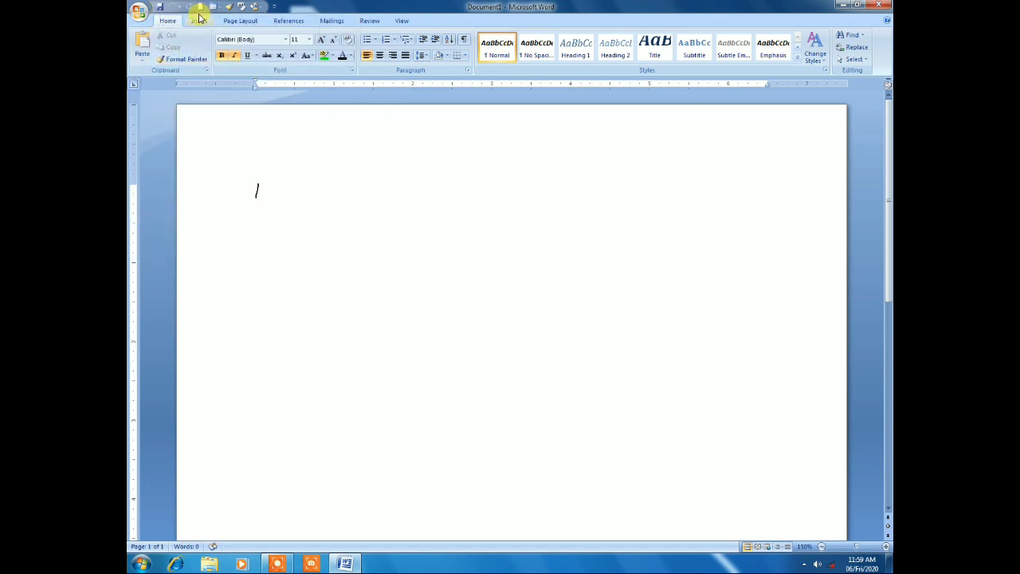
pyautogui.hotkey('ctrl', 'F1')
pyautogui.hotkey('ctrl', 'F1')
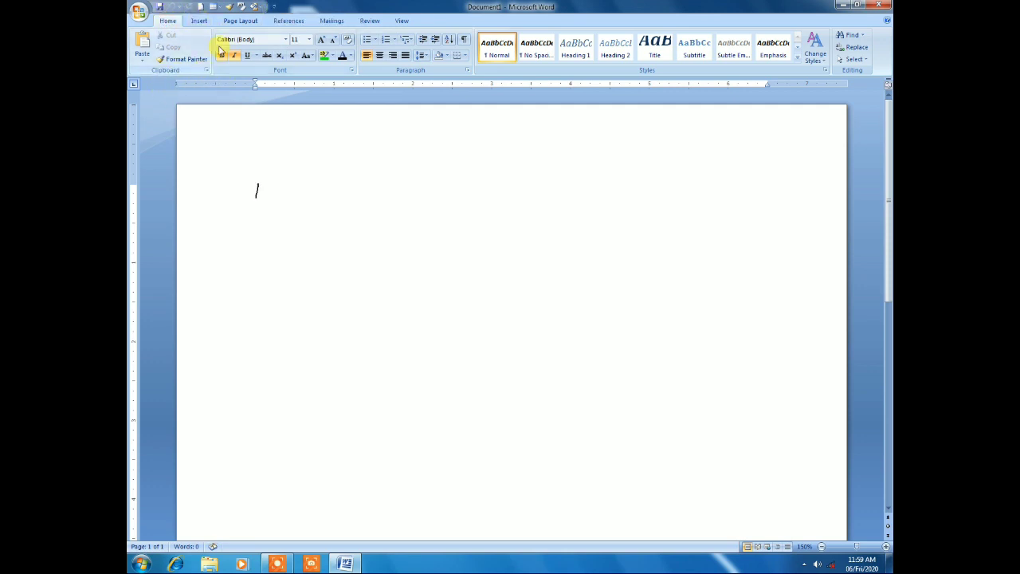
# Show the Quick Access Toolbar below the ribbon and move it back above the ribbon
pyautogui.click(274, 6)
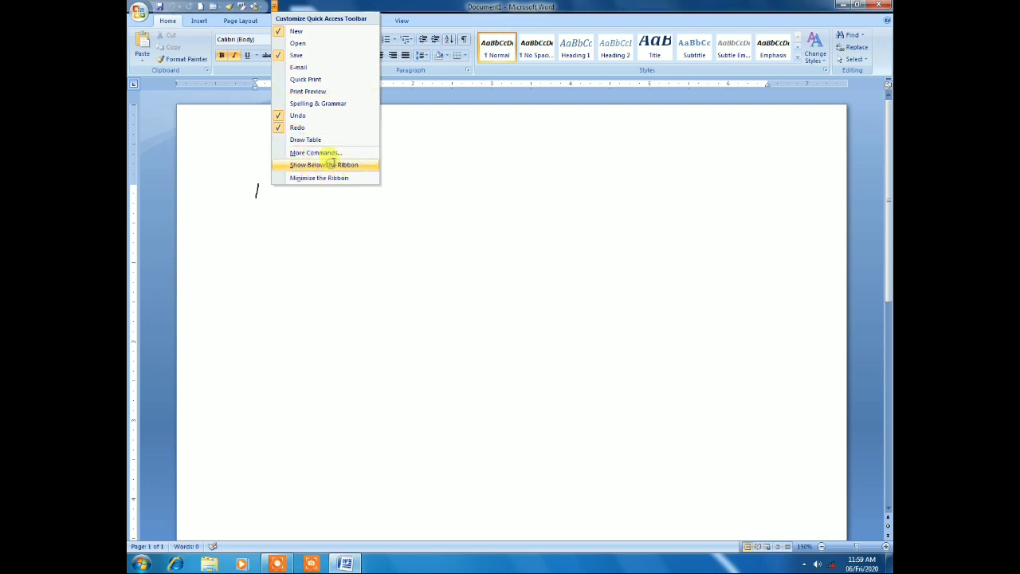
pyautogui.click(329, 163)
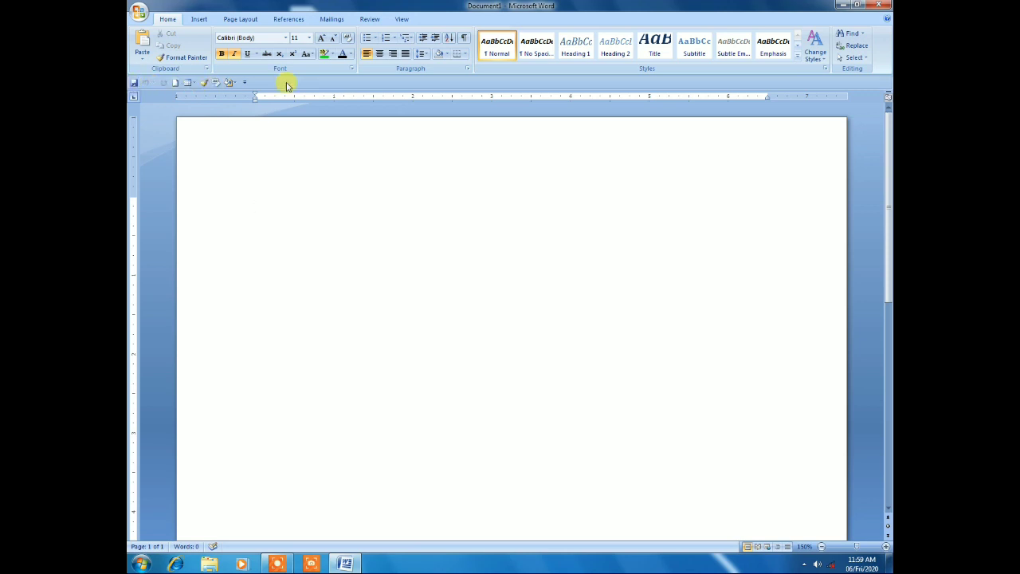
pyautogui.click(245, 83)
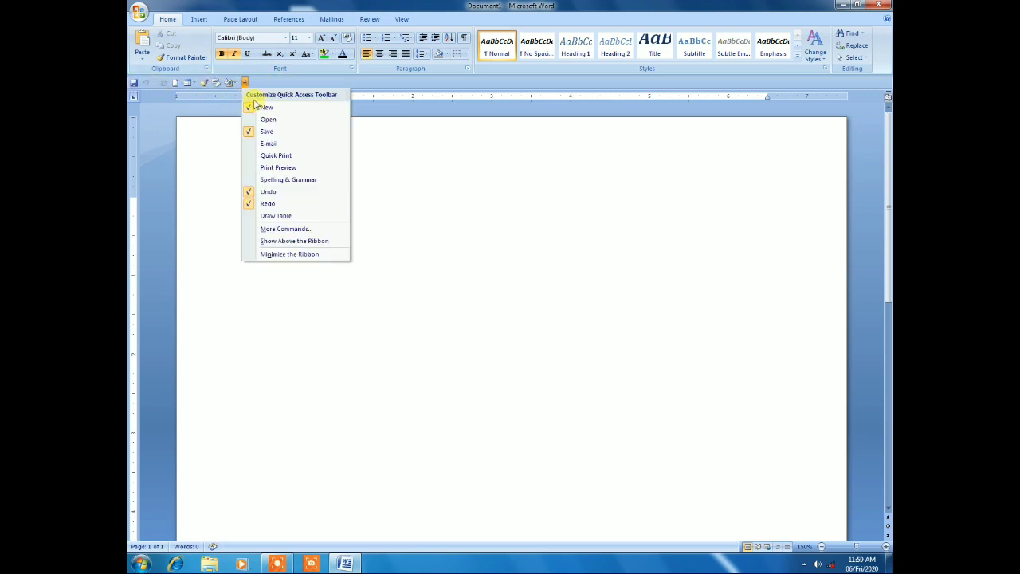
pyautogui.click(304, 241)
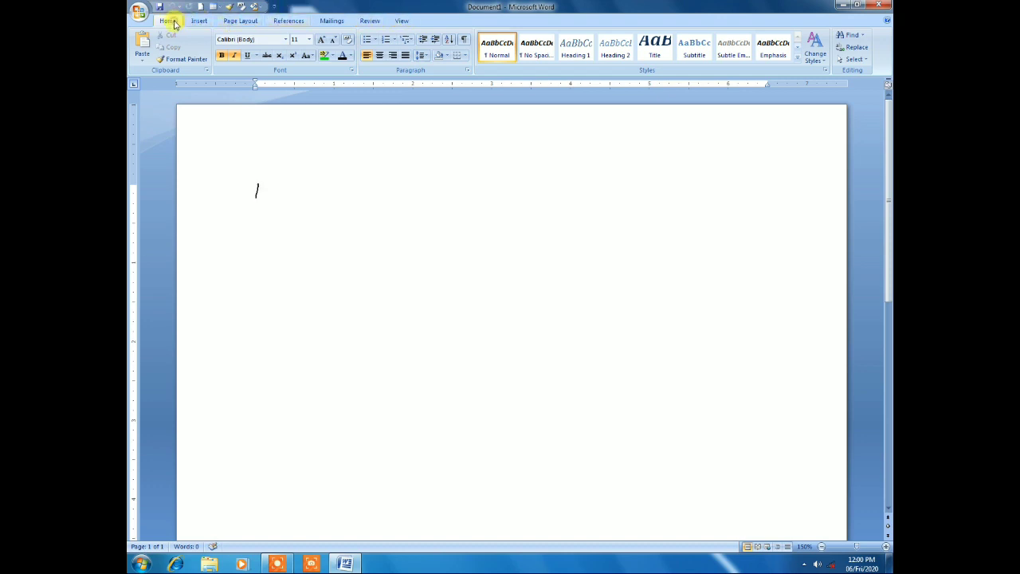
# Look through the Insert, Page Layout, References, Mailings, Review and View commands and return to the Home commands
pyautogui.click(198, 20)
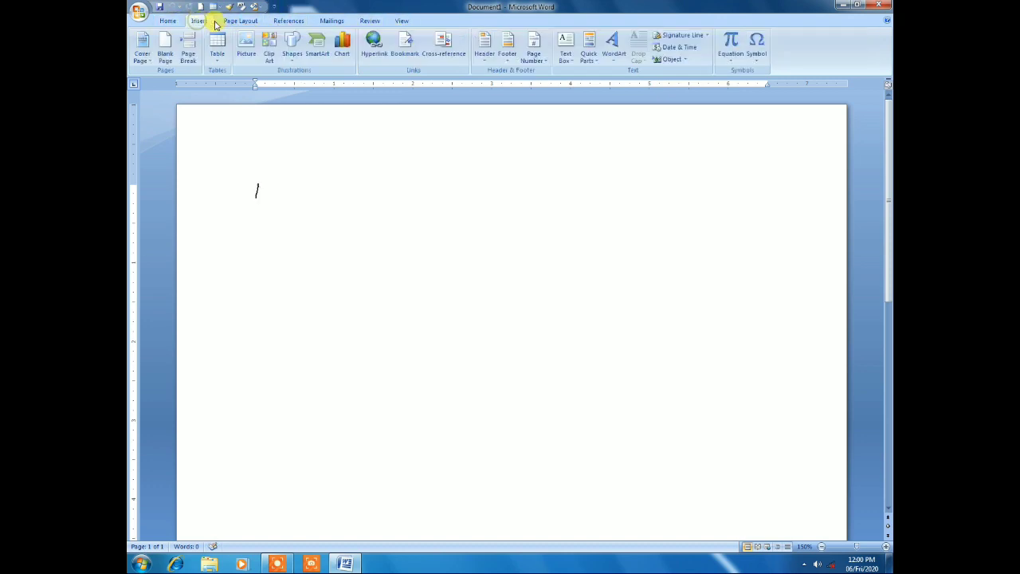
pyautogui.click(255, 21)
pyautogui.click(288, 21)
pyautogui.click(332, 21)
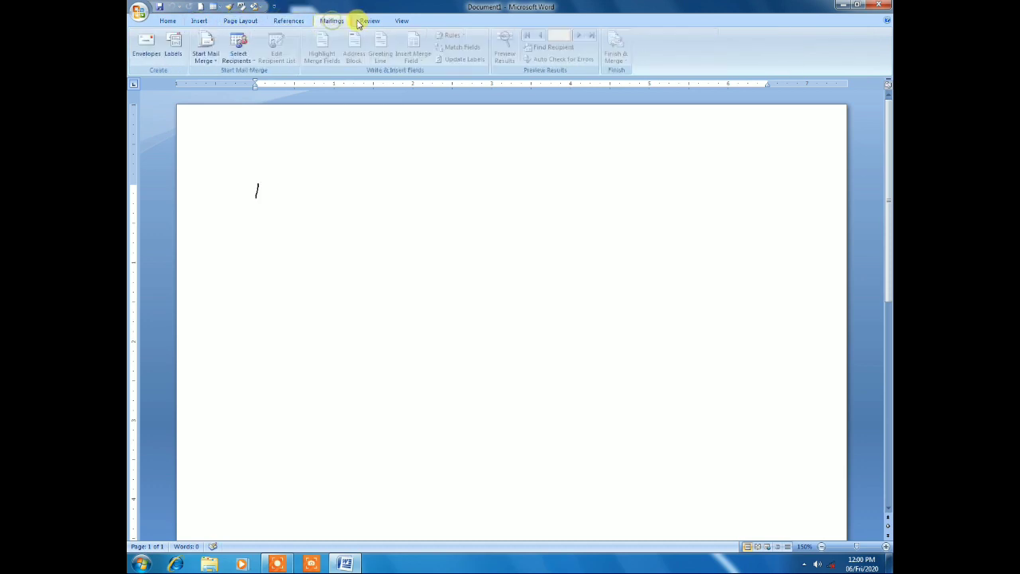
pyautogui.click(368, 22)
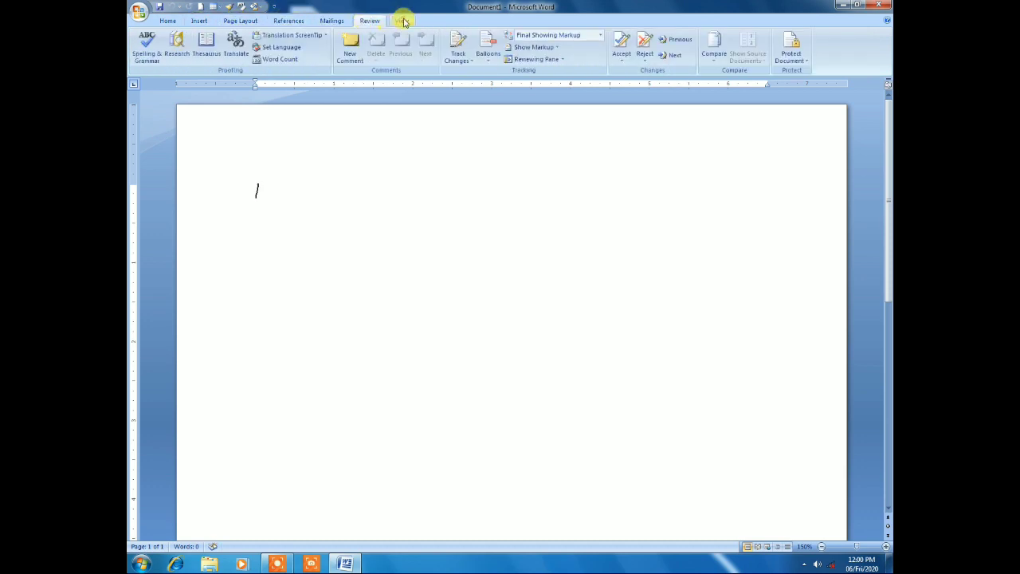
pyautogui.click(401, 21)
pyautogui.click(169, 21)
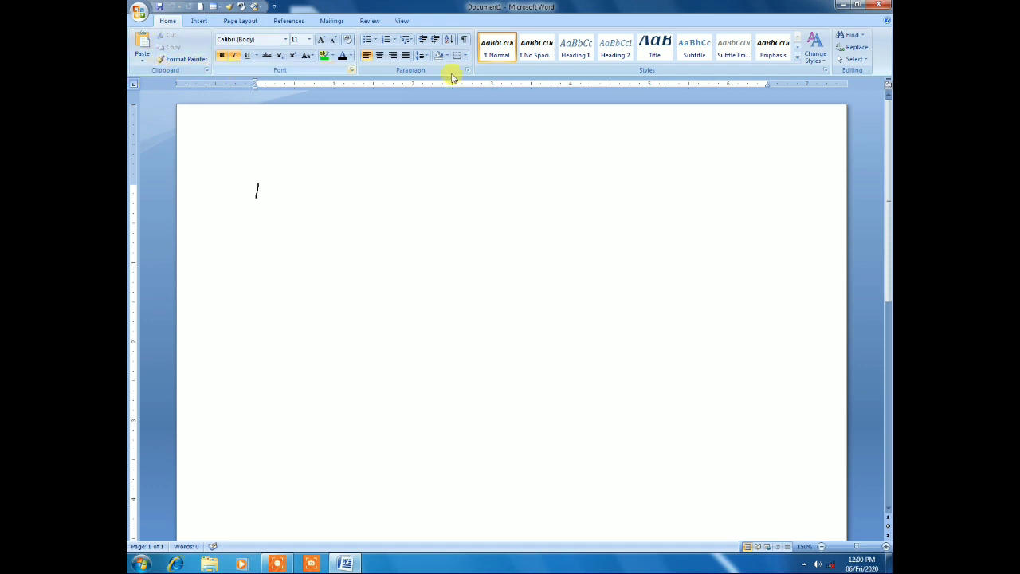
# Minimize the ribbon, show the Home commands temporarily, and restore the full ribbon
pyautogui.rightClick(173, 23)
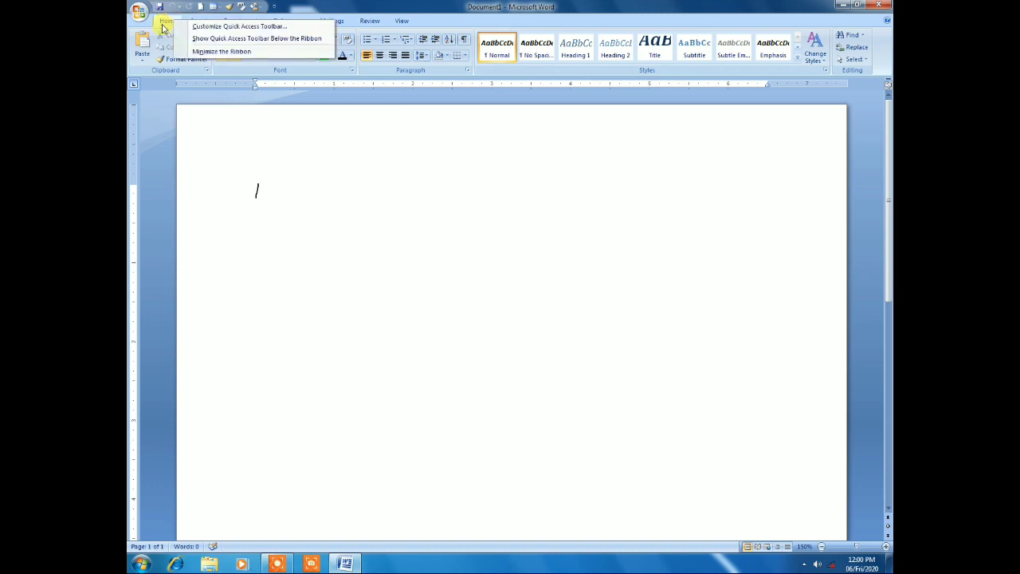
pyautogui.rightClick(168, 25)
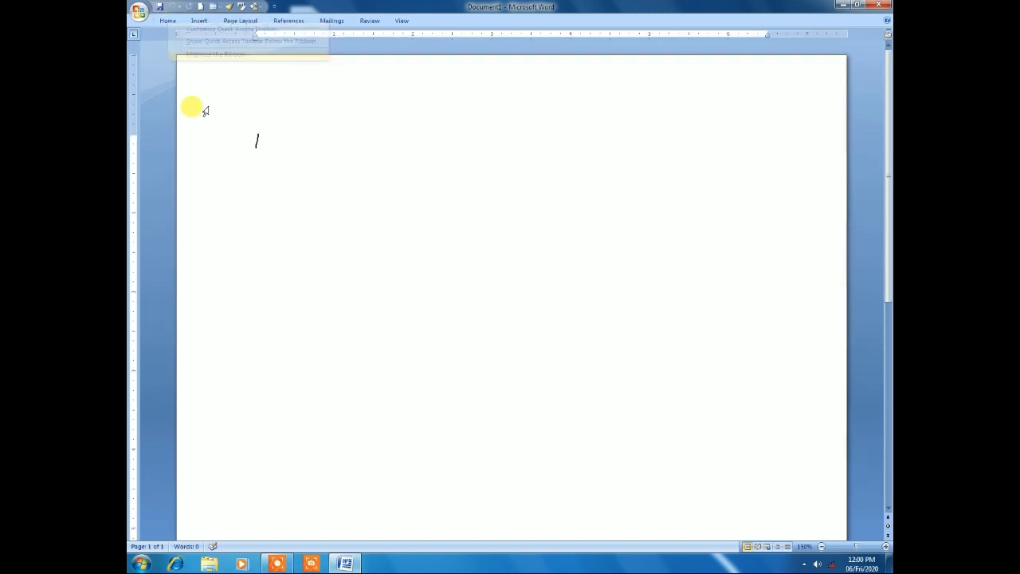
pyautogui.click(212, 54)
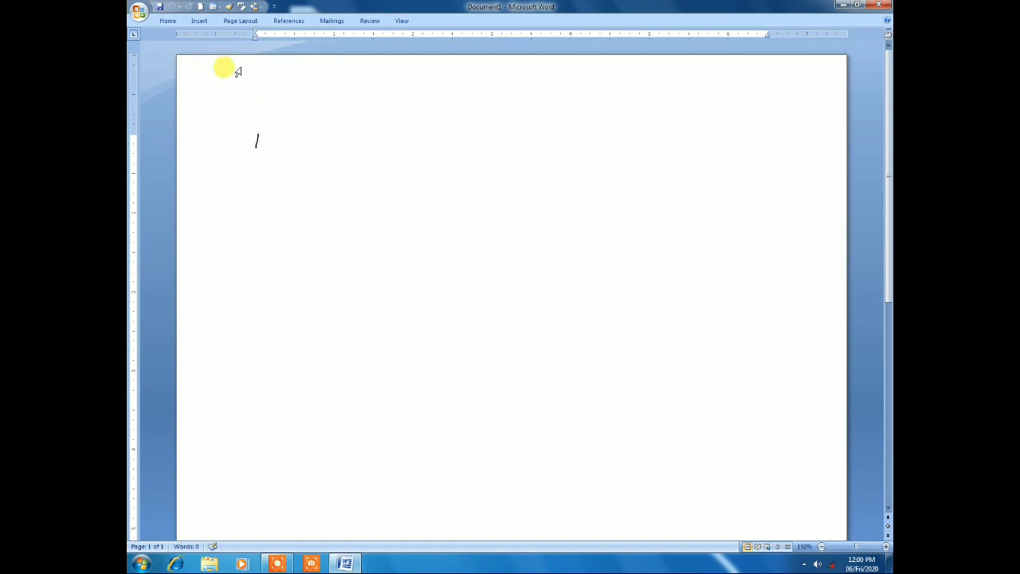
pyautogui.doubleClick(166, 25)
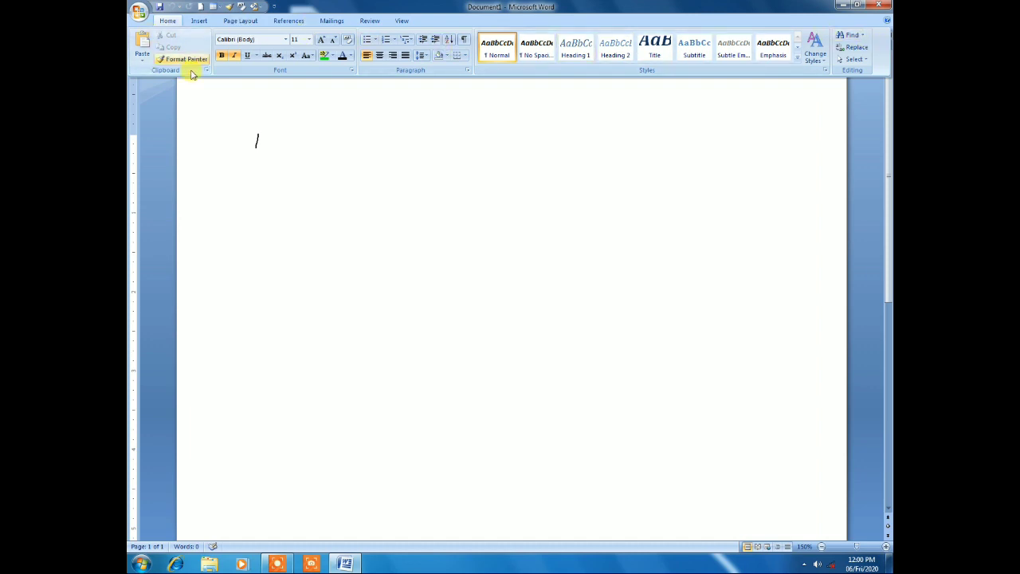
pyautogui.click(239, 114)
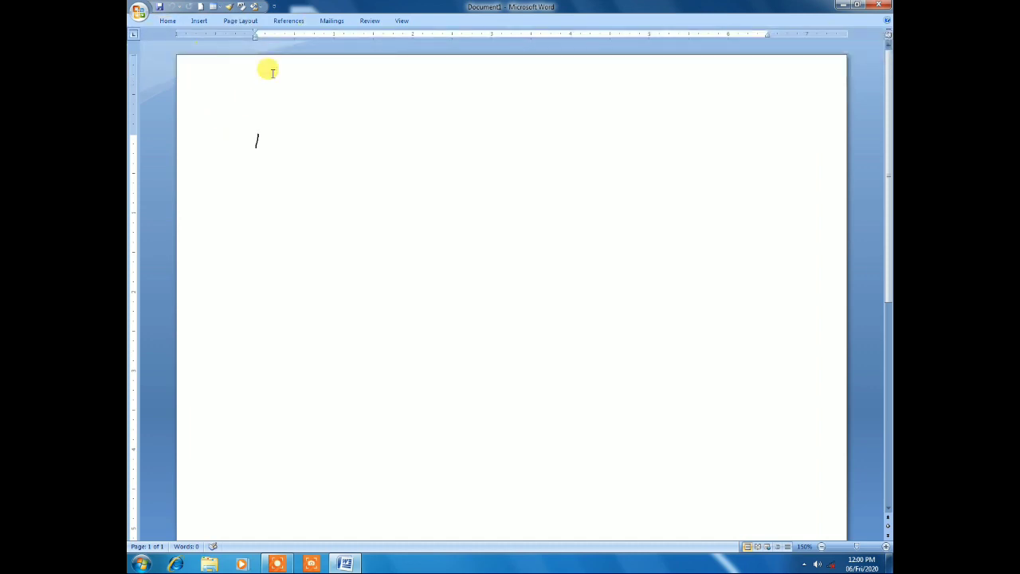
pyautogui.rightClick(172, 26)
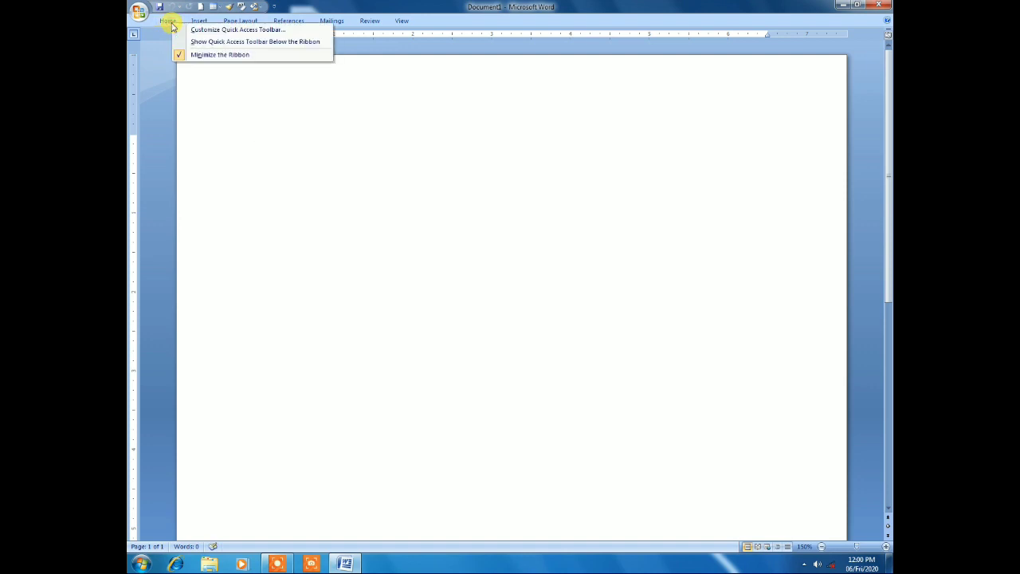
pyautogui.click(222, 56)
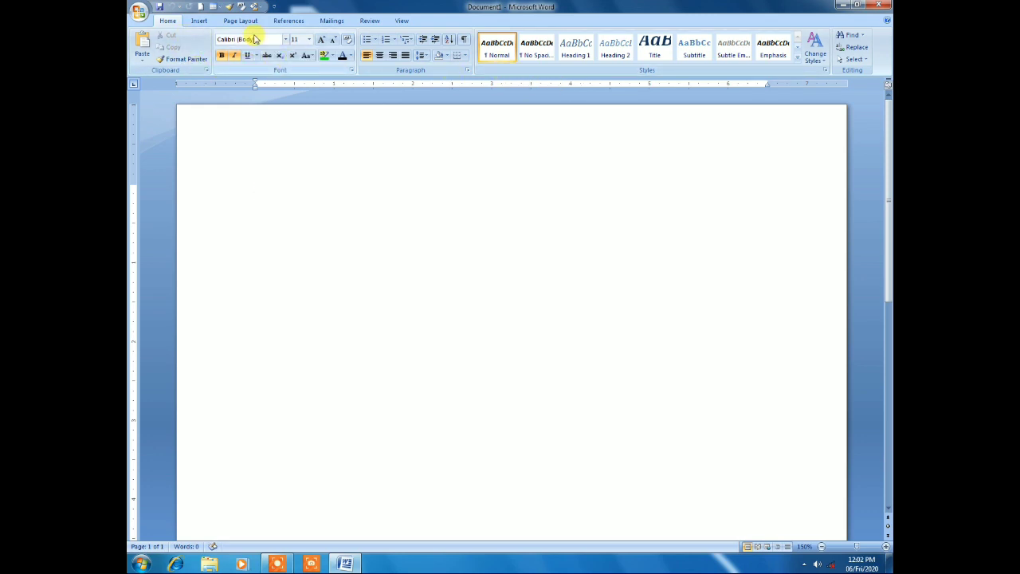
# Look over the Insert and Home command groups, and view the Clipboard task pane before closing it
pyautogui.click(198, 22)
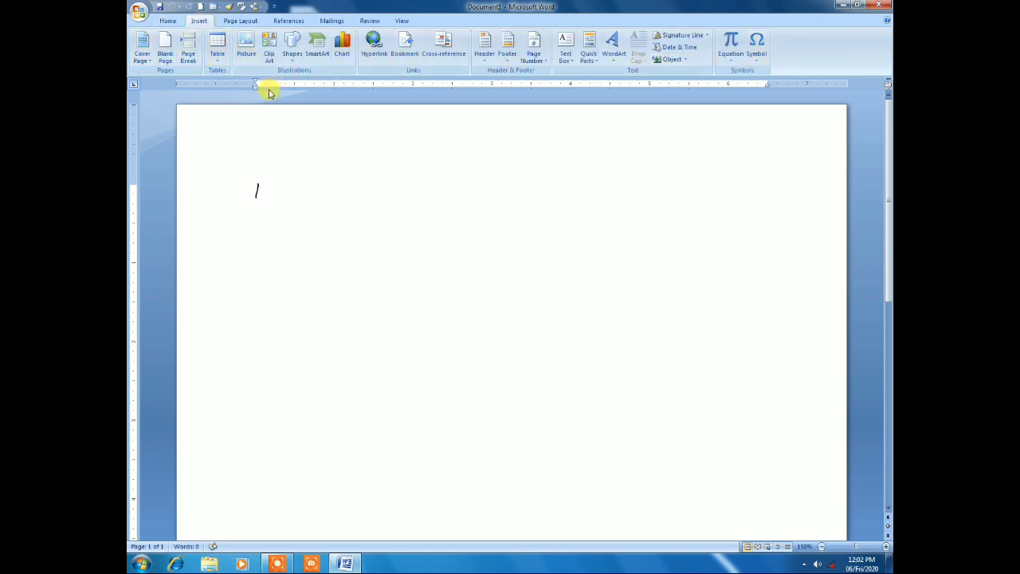
pyautogui.click(167, 21)
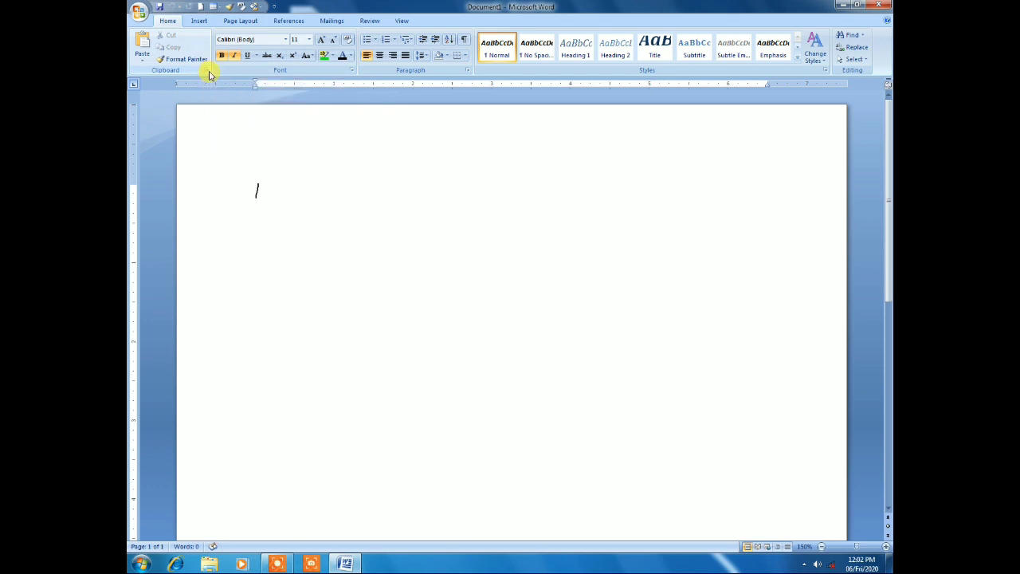
pyautogui.click(208, 70)
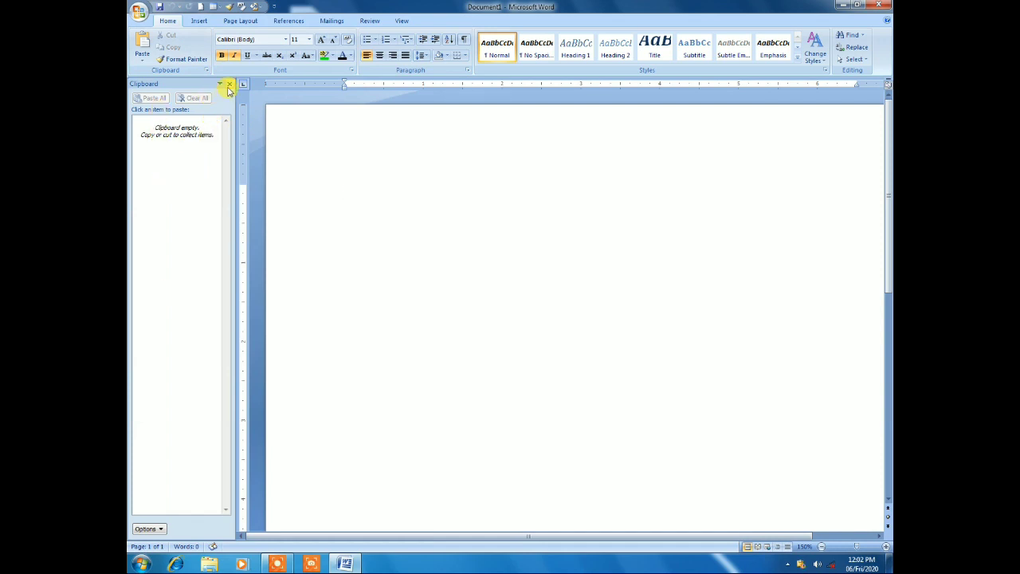
pyautogui.click(228, 84)
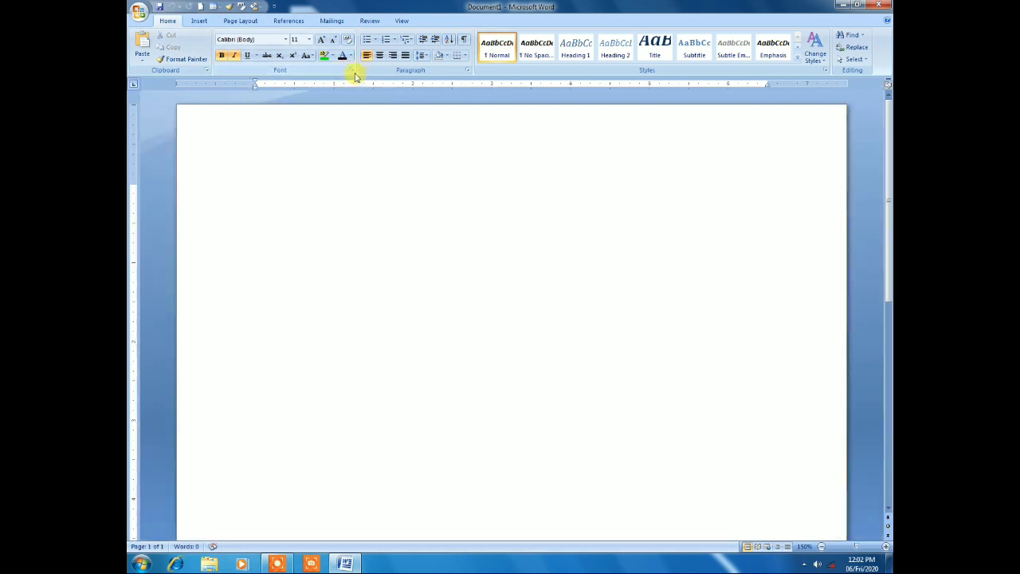
# Examine the Font dialog's font and character spacing settings and close it without changing anything
pyautogui.click(353, 73)
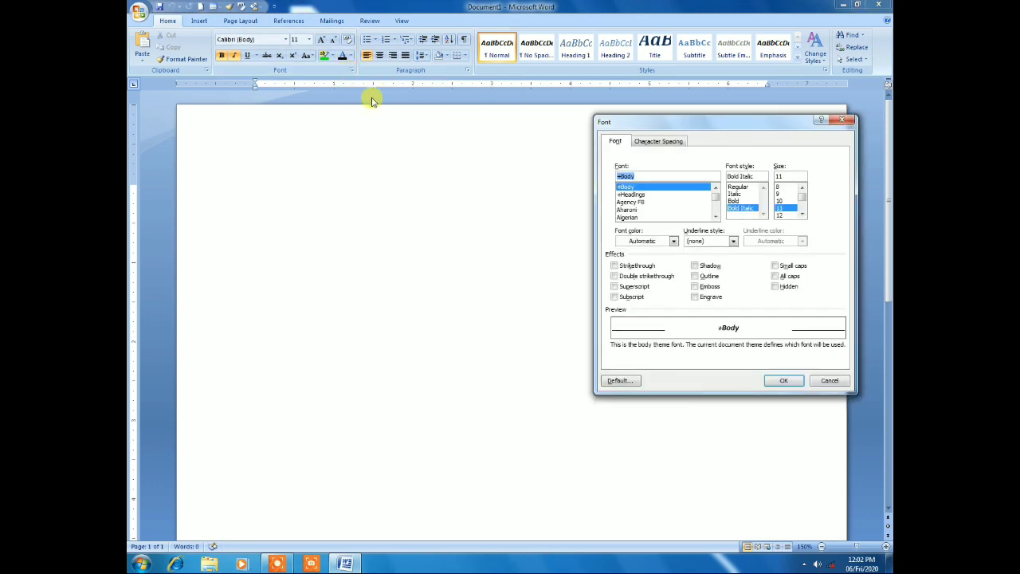
pyautogui.click(640, 144)
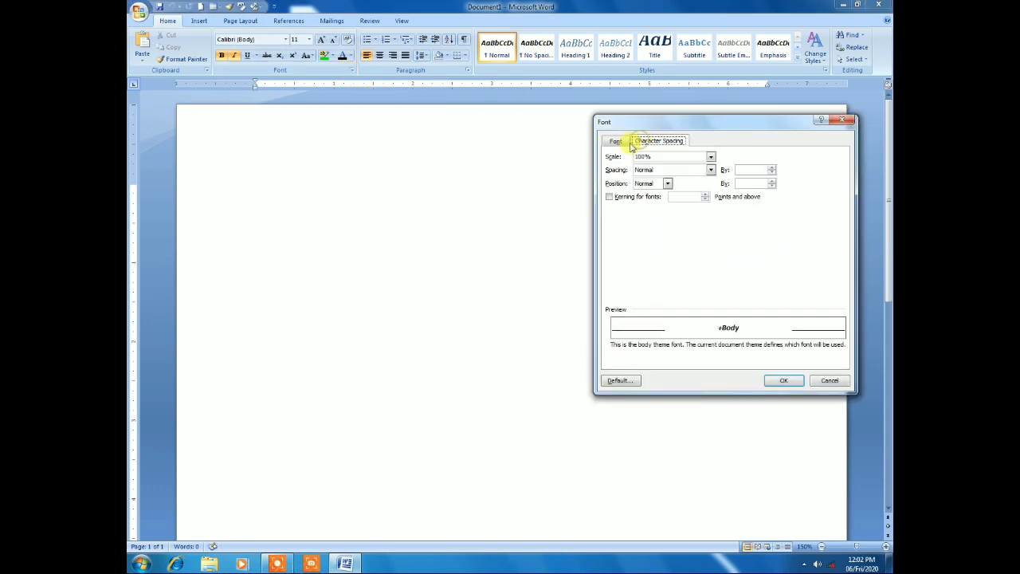
pyautogui.click(616, 141)
pyautogui.click(653, 143)
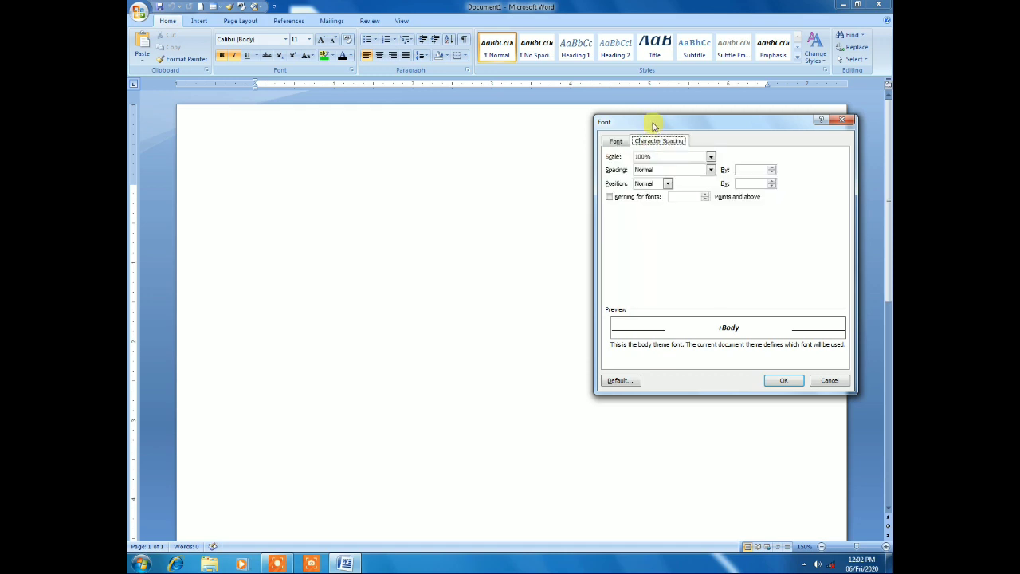
pyautogui.moveTo(656, 125); pyautogui.dragTo(496, 120)
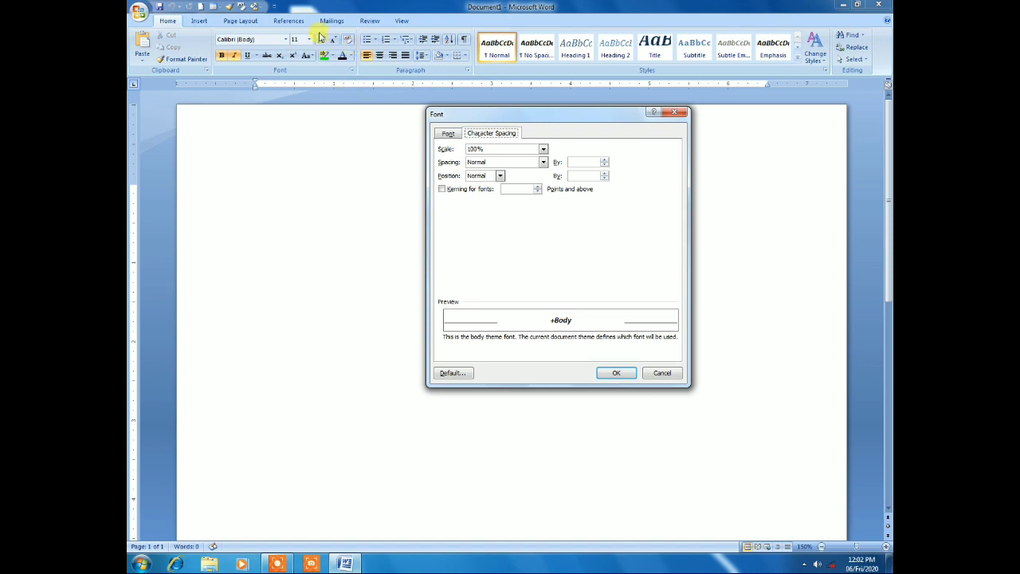
pyautogui.click(448, 137)
pyautogui.click(476, 134)
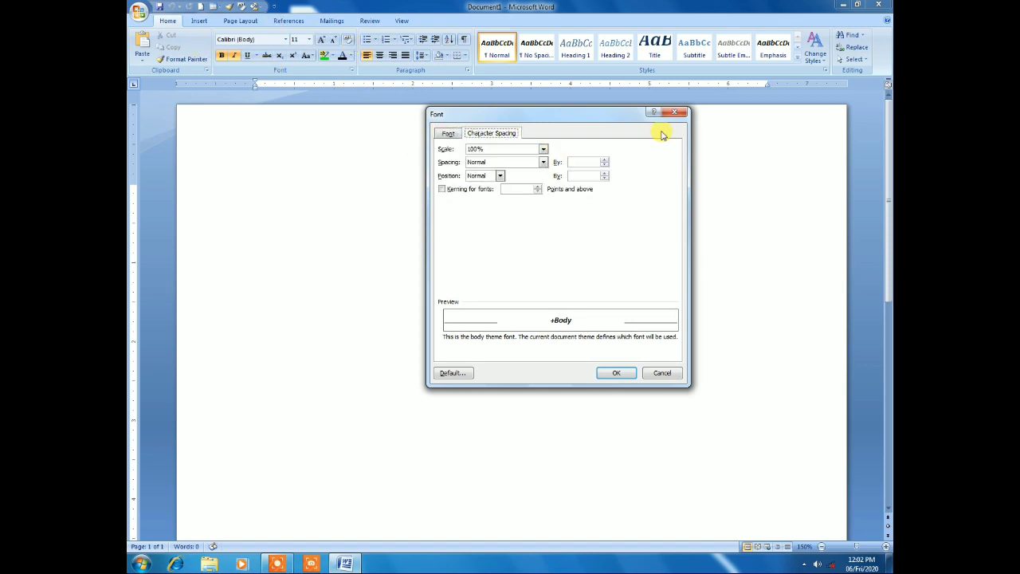
pyautogui.click(680, 113)
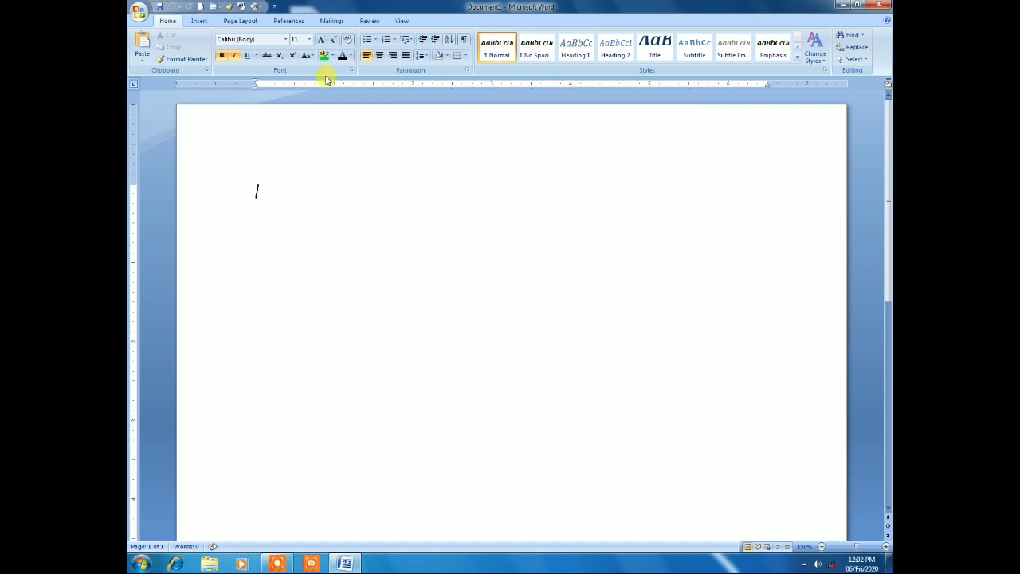
# Examine the indents and spacing settings in the Paragraph dialog and close it without changing anything
pyautogui.click(468, 71)
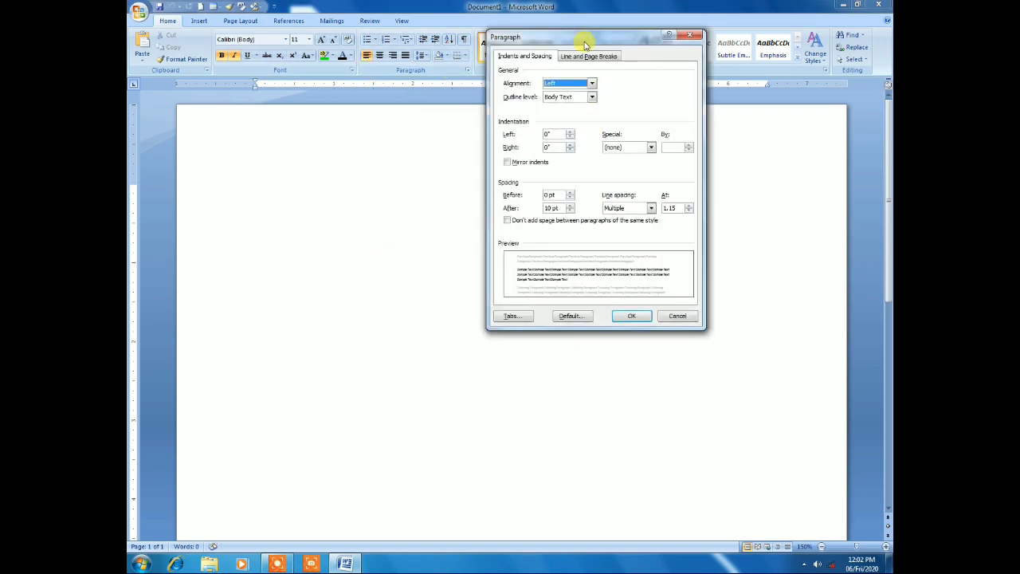
pyautogui.moveTo(586, 44); pyautogui.dragTo(334, 121)
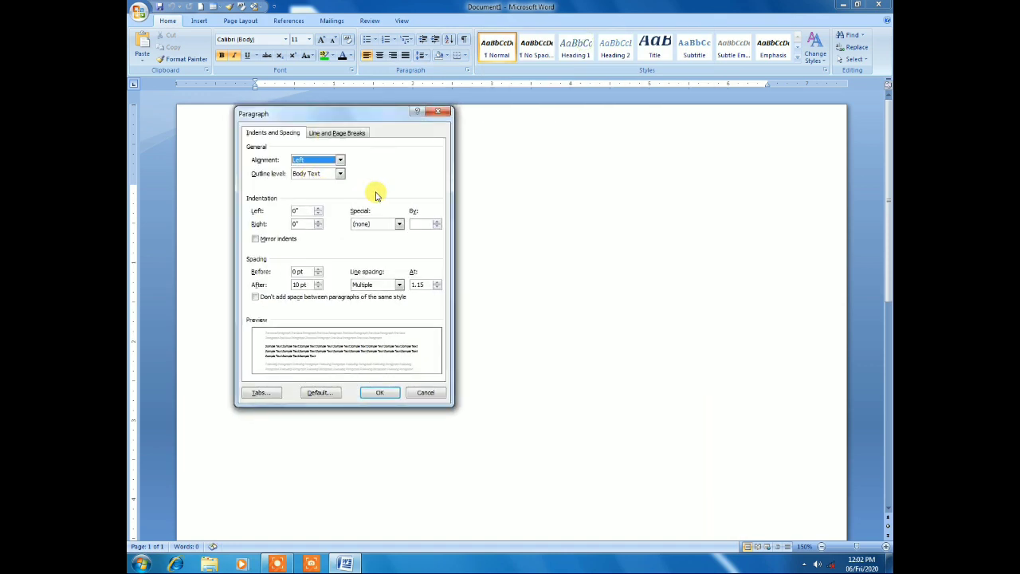
pyautogui.click(440, 114)
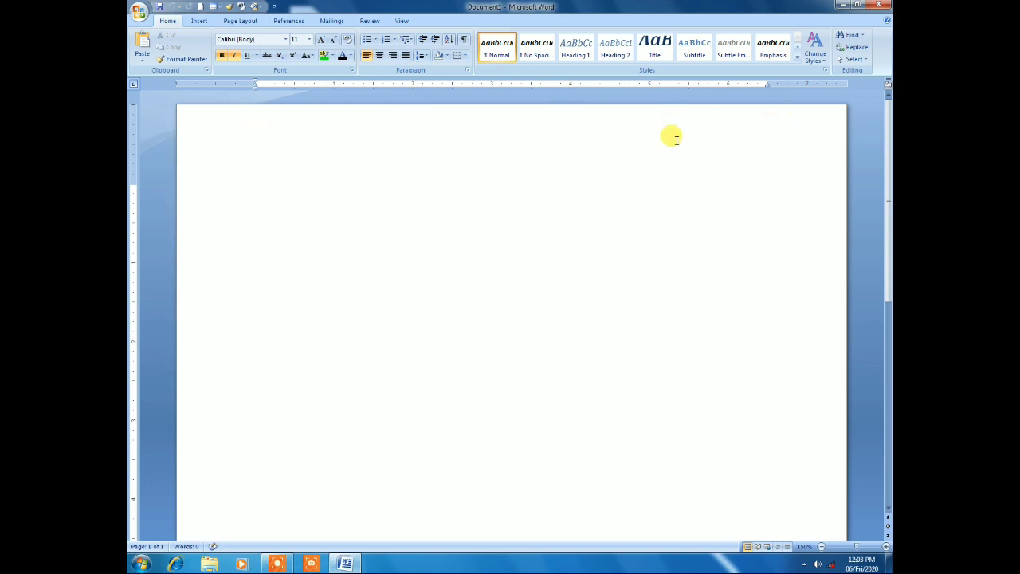
# Fill the first three lines and part of the fourth line of the blank document with the repeated letter g
pyautogui.write('ggggggggg')
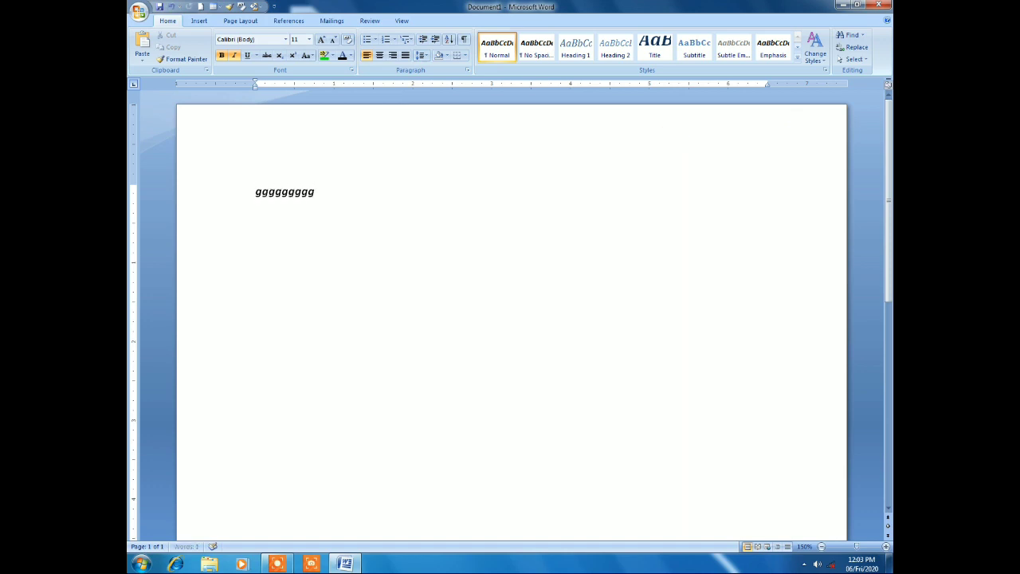
pyautogui.write('gggggggggggggggggggggggggggggggggggggggggggggggg')
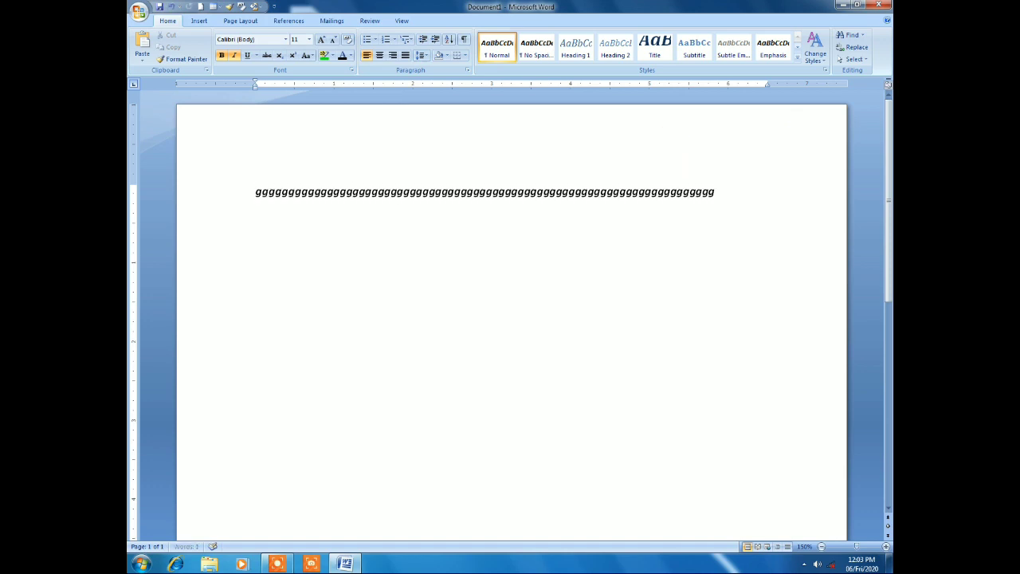
pyautogui.write('gggggggggggggggggggggggggggggggggggggggggggggggggggggggggg')
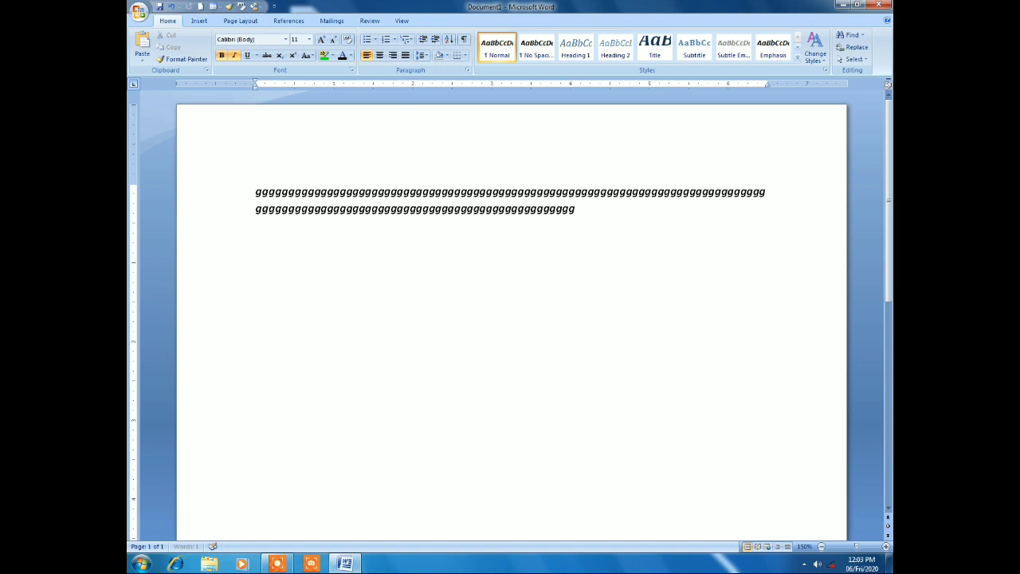
pyautogui.write('gggggggggggggggggggggggggggggggggggg')
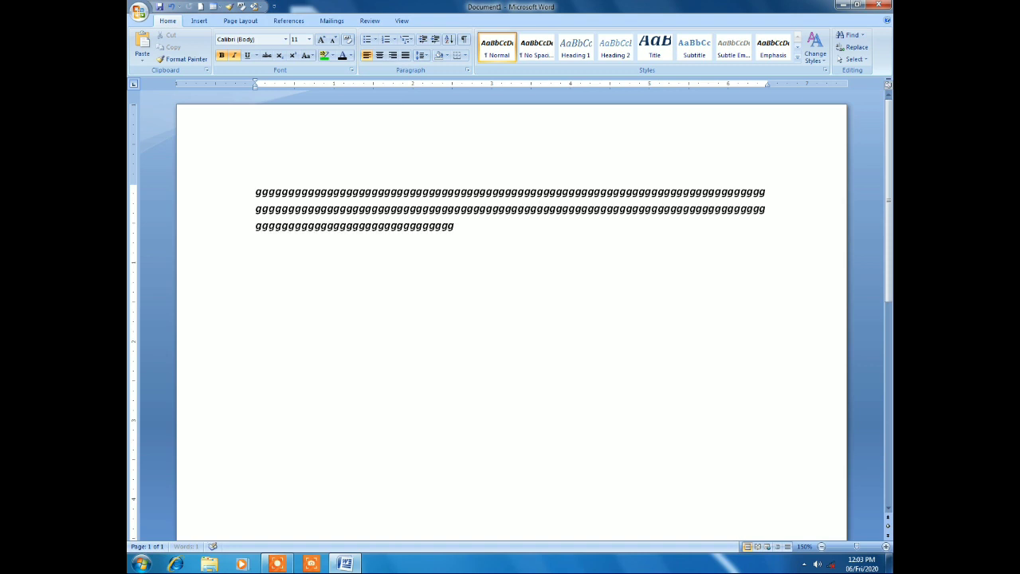
pyautogui.write('ggggggggggggggggggggggggggggggggggggggggggggggggggggggggggggggggggg')
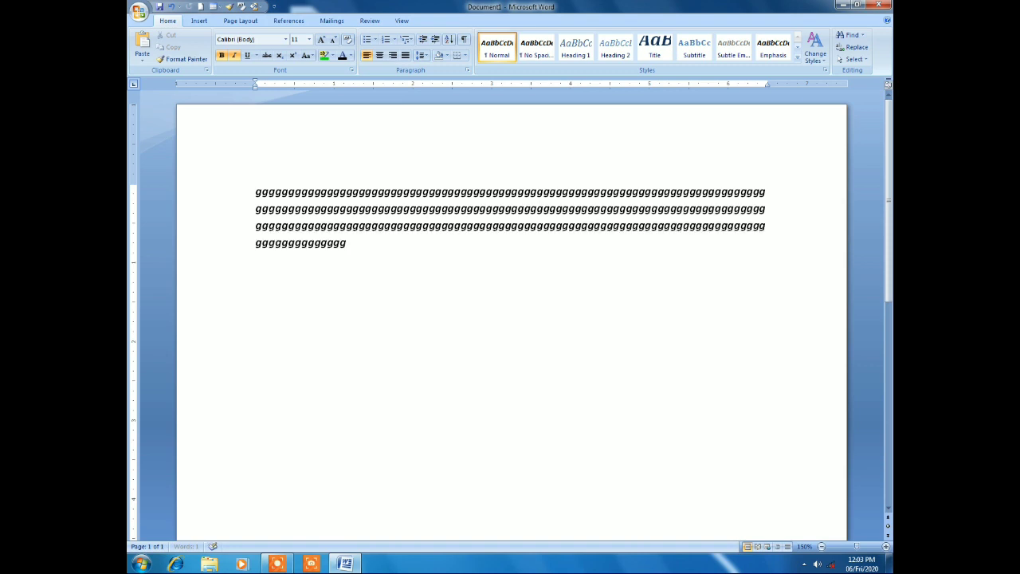
pyautogui.write('gggggggggggggggggggggggggggggggggggggggg')
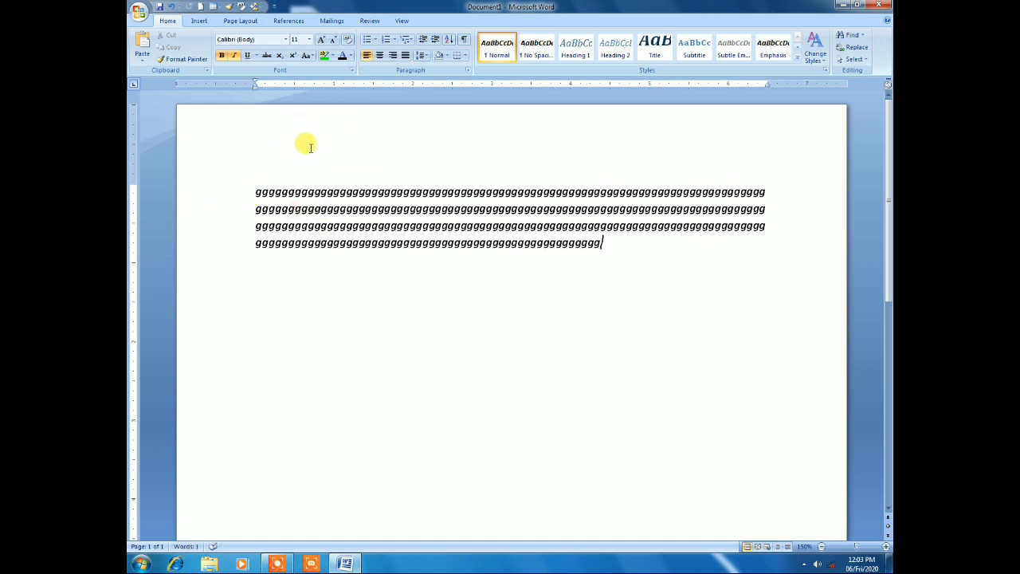
pyautogui.scroll(-2, 302, 129)
pyautogui.scroll(2, 309, 128)
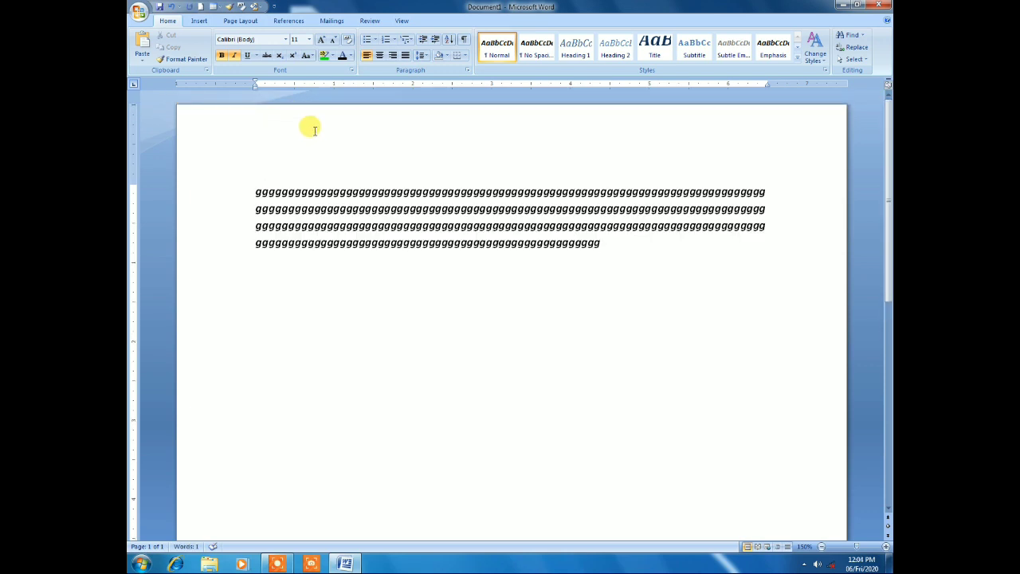
# Reduce the page's bottom margin to about half an inch using the vertical ruler
pyautogui.scroll(-20, 311, 128)
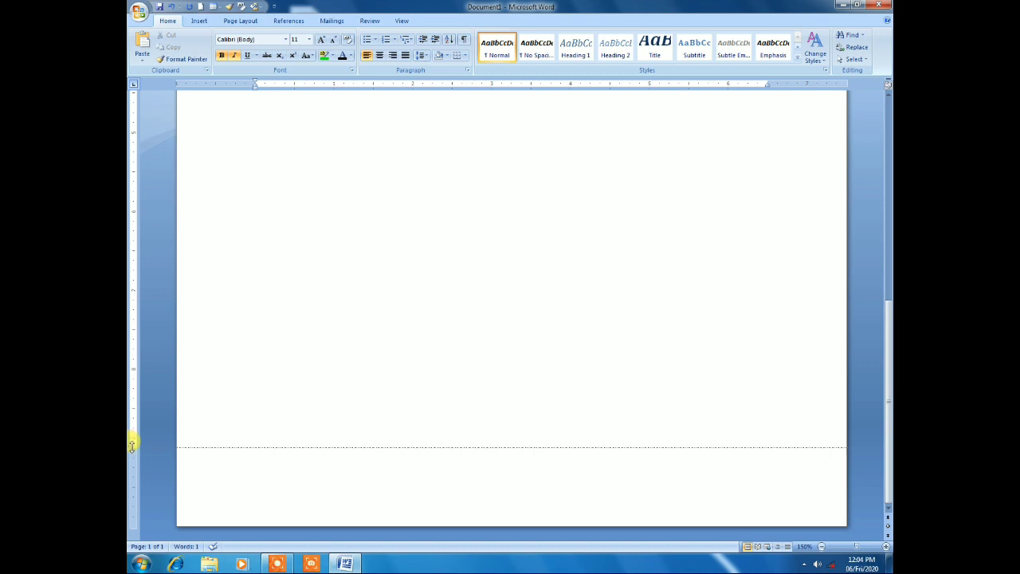
pyautogui.moveTo(135, 452); pyautogui.dragTo(138, 490)
pyautogui.scroll(4, 346, 232)
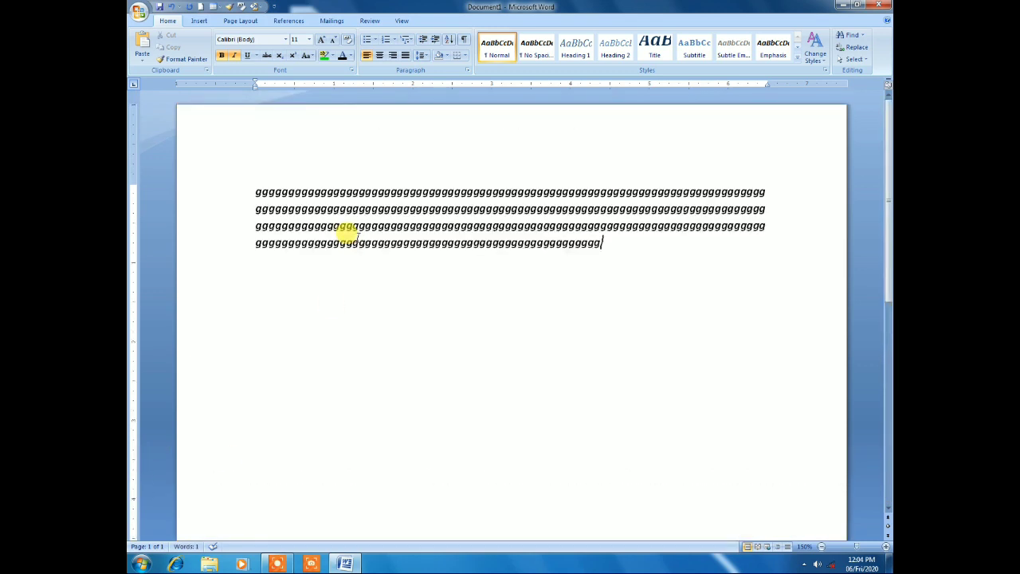
# Look over the document page from the typed lines down to the bottom edge and back up
pyautogui.scroll(-1, 346, 232)
pyautogui.scroll(1, 210, 221)
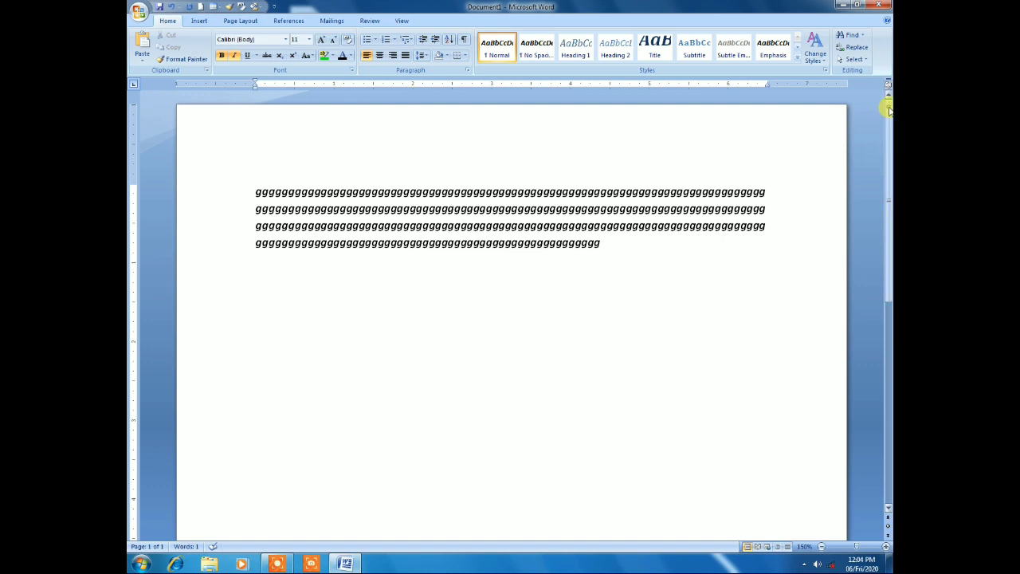
pyautogui.moveTo(889, 110); pyautogui.dragTo(875, 93)
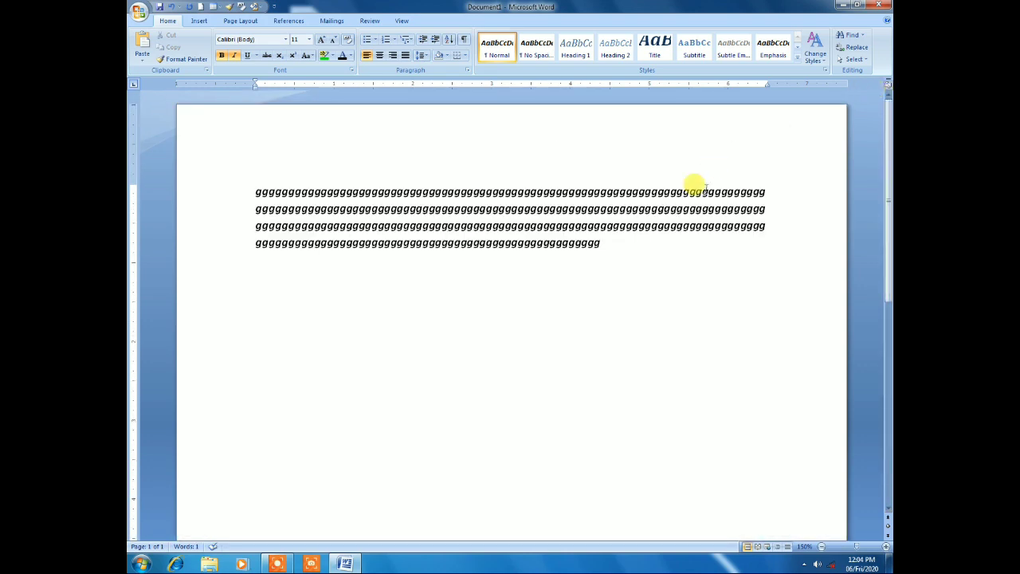
pyautogui.scroll(-5, 694, 184)
pyautogui.scroll(-3, 705, 187)
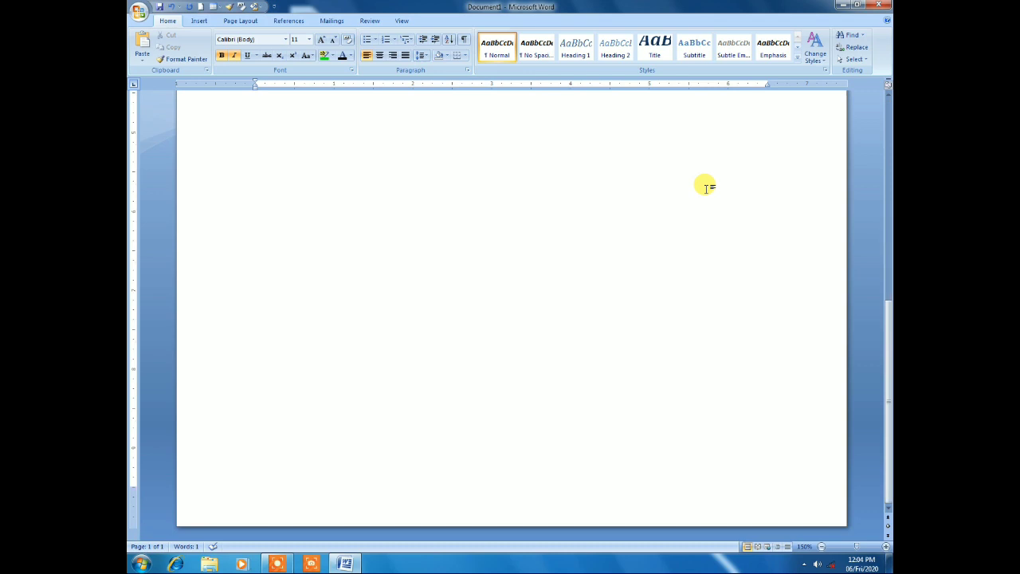
pyautogui.scroll(4, 707, 188)
pyautogui.scroll(-4, 705, 184)
pyautogui.scroll(5, 705, 178)
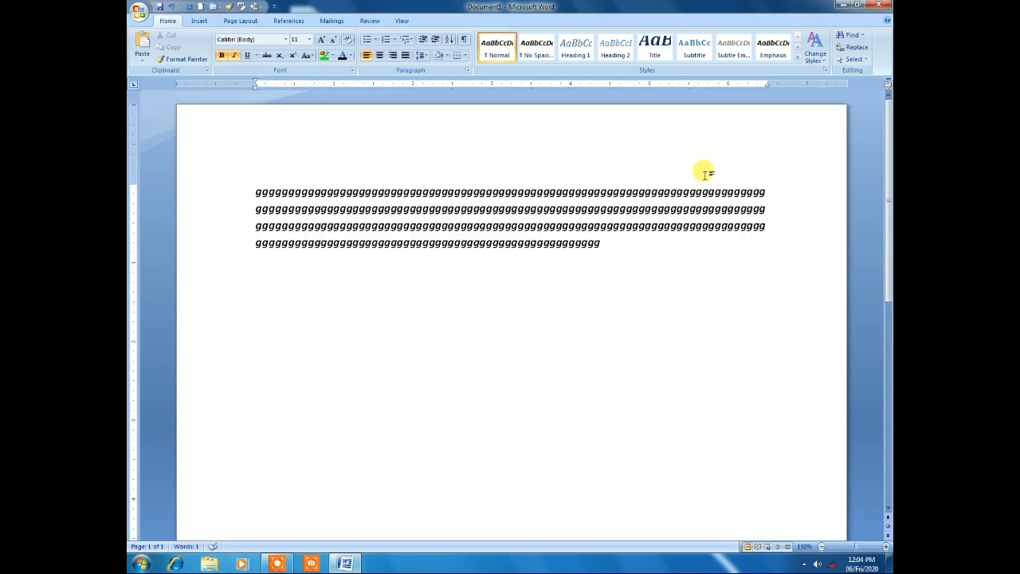
pyautogui.scroll(-3, 706, 172)
pyautogui.scroll(3, 705, 173)
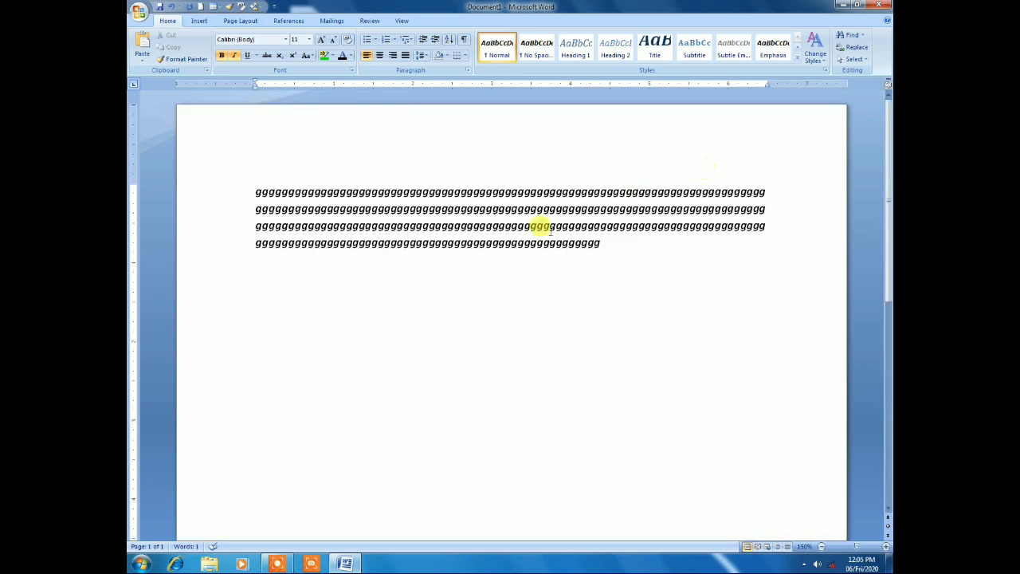
pyautogui.scroll(-3, 442, 207)
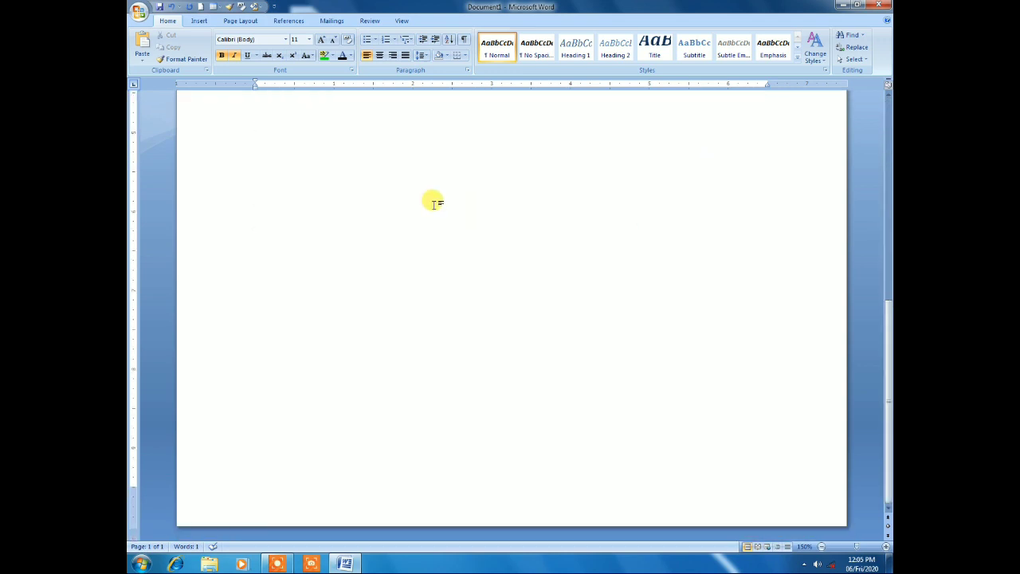
pyautogui.scroll(3, 433, 201)
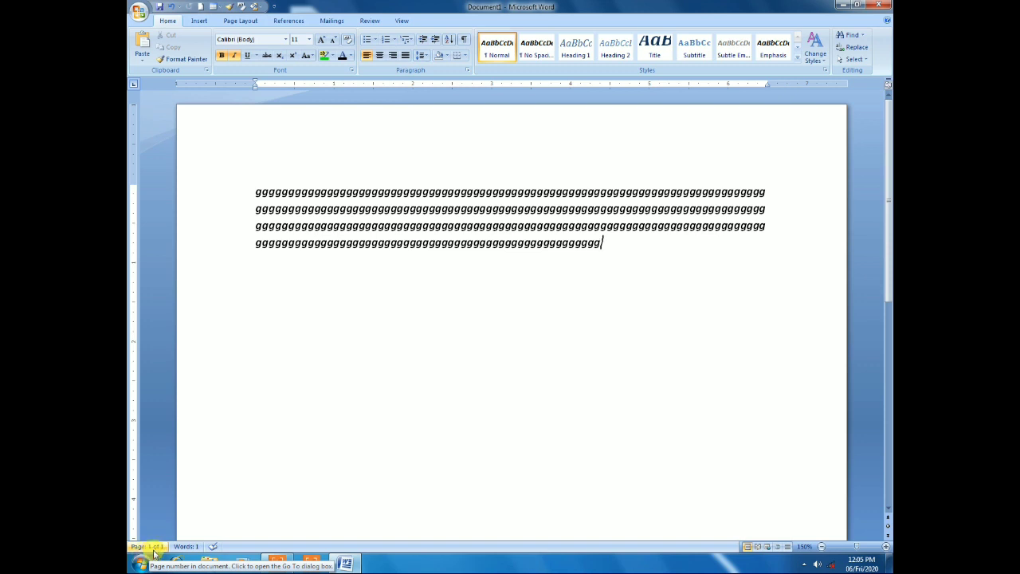
# Examine the Word Count statistics for the document, moving the dialog around the page before closing it
pyautogui.click(194, 548)
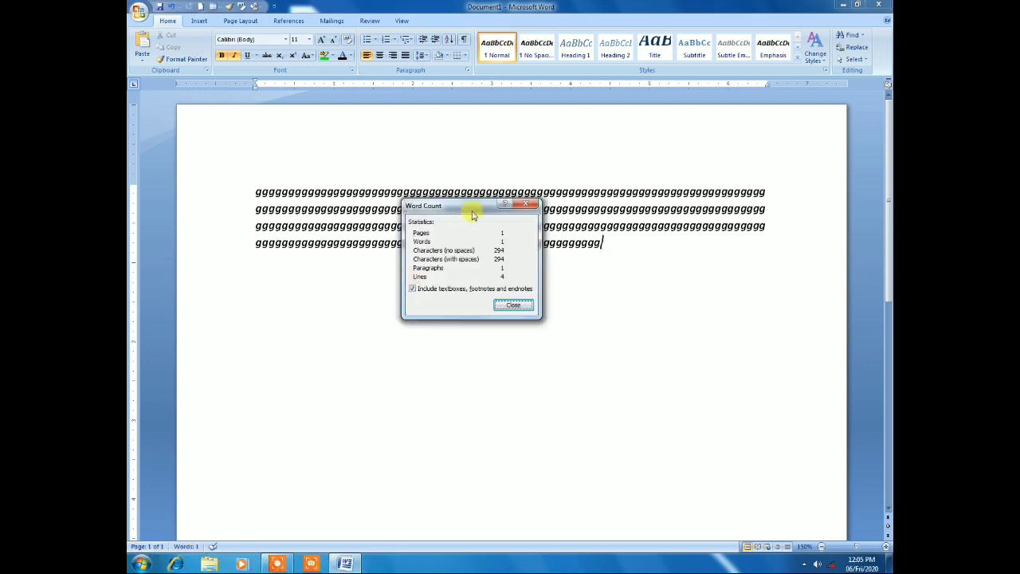
pyautogui.moveTo(462, 214); pyautogui.dragTo(388, 303)
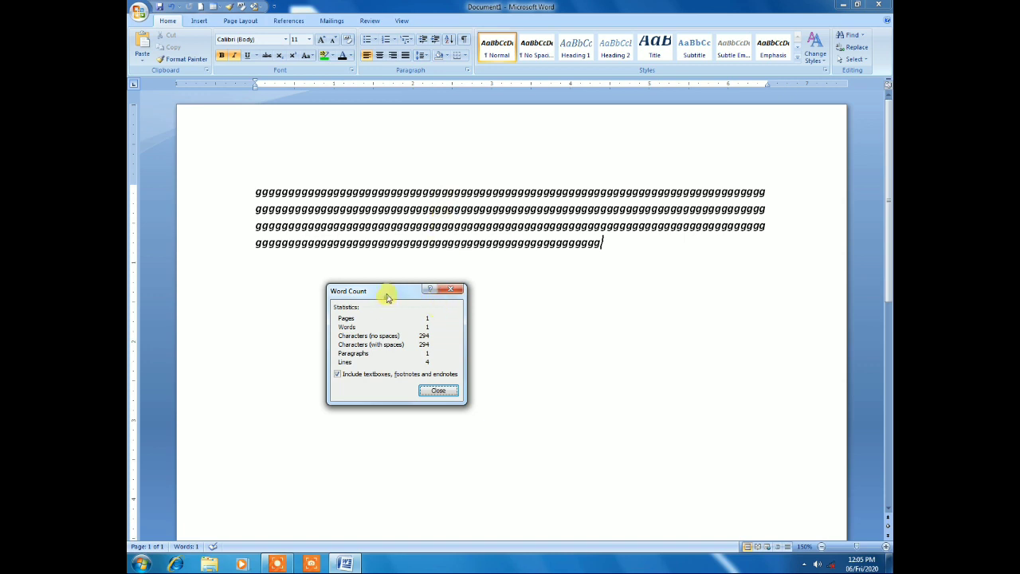
pyautogui.moveTo(387, 297); pyautogui.dragTo(404, 178)
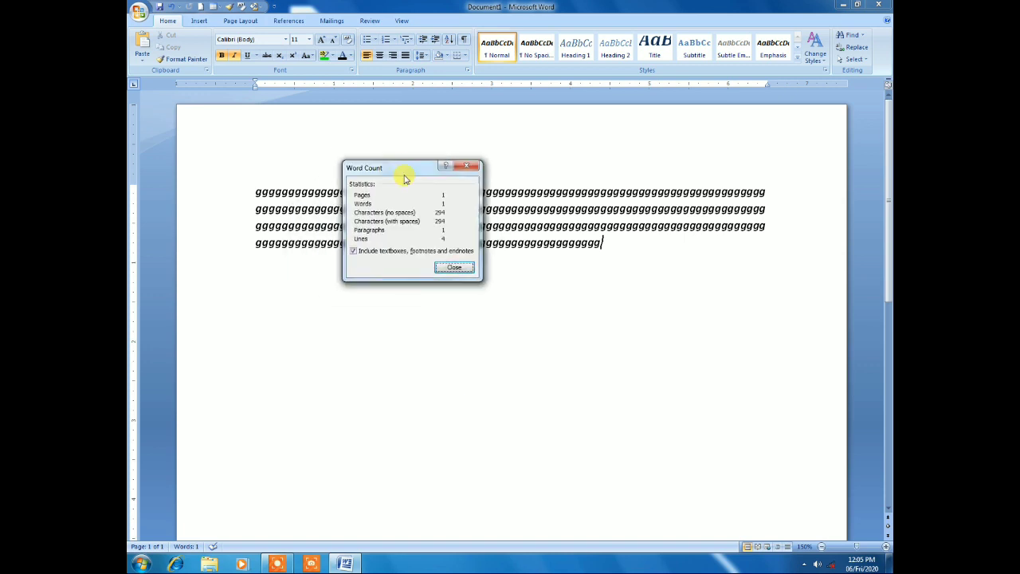
pyautogui.click(460, 269)
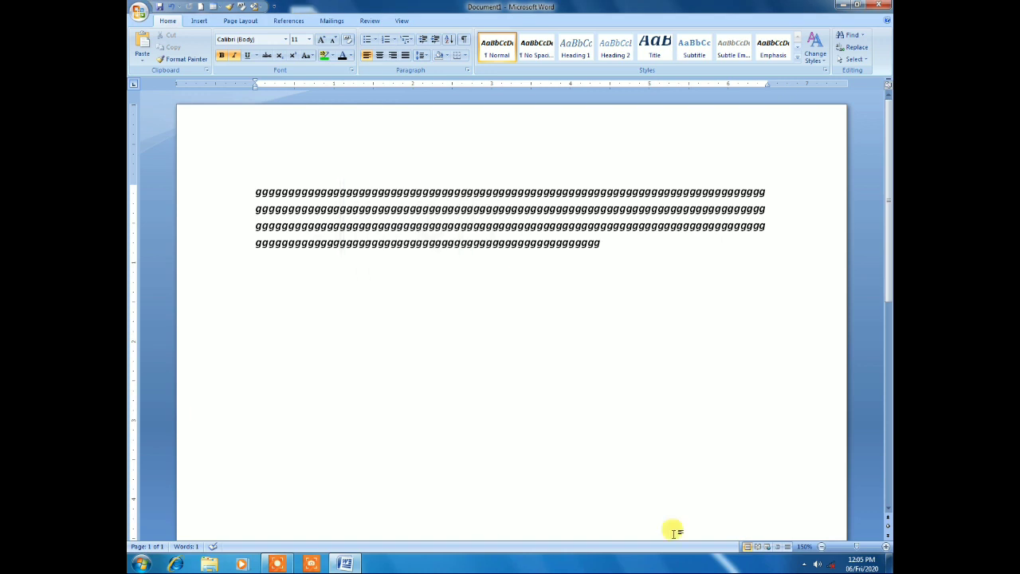
# View the document in Full Screen Reading, Web Layout, Outline and Draft views, and return to Print Layout
pyautogui.click(757, 547)
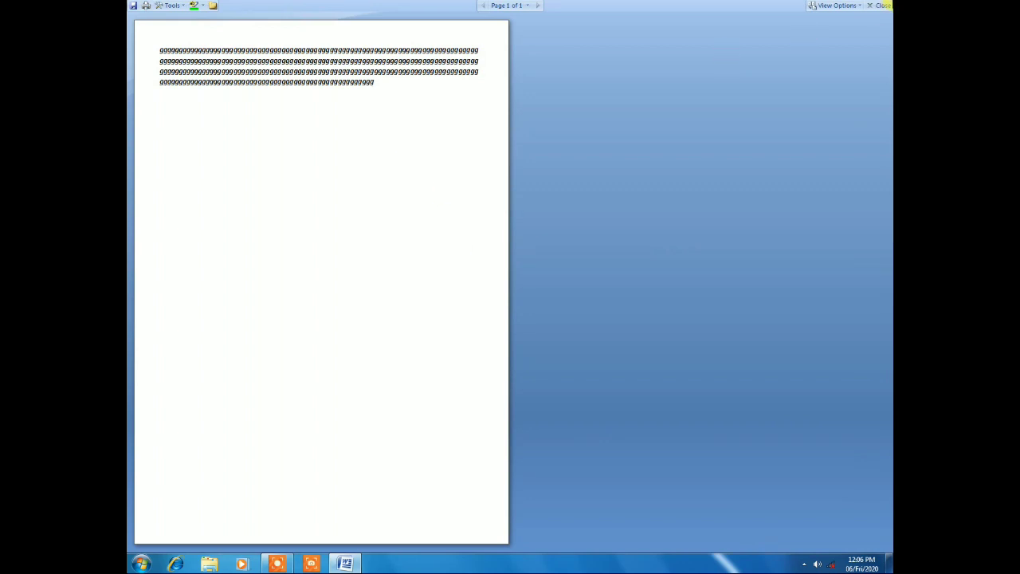
pyautogui.click(882, 8)
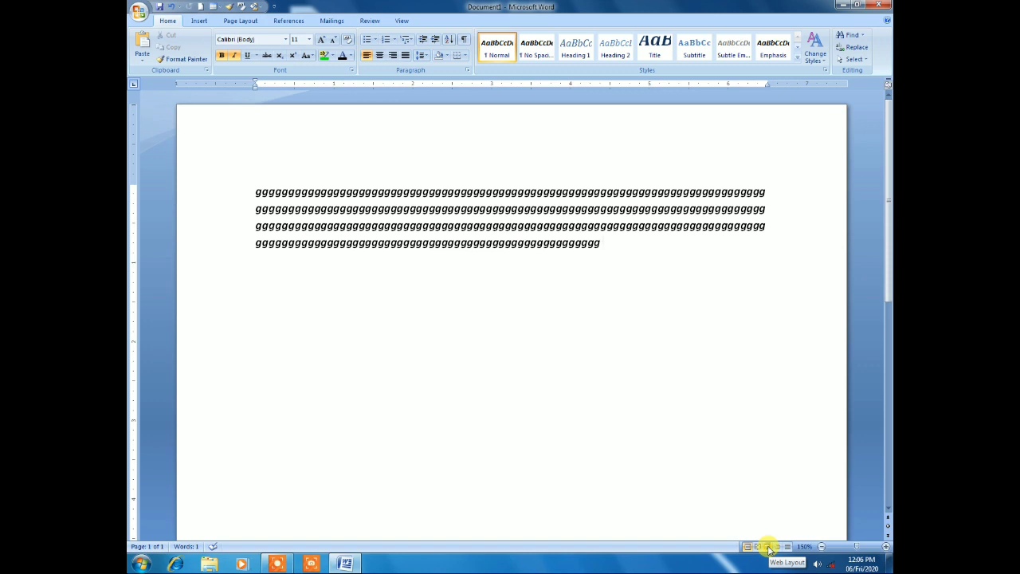
pyautogui.click(767, 546)
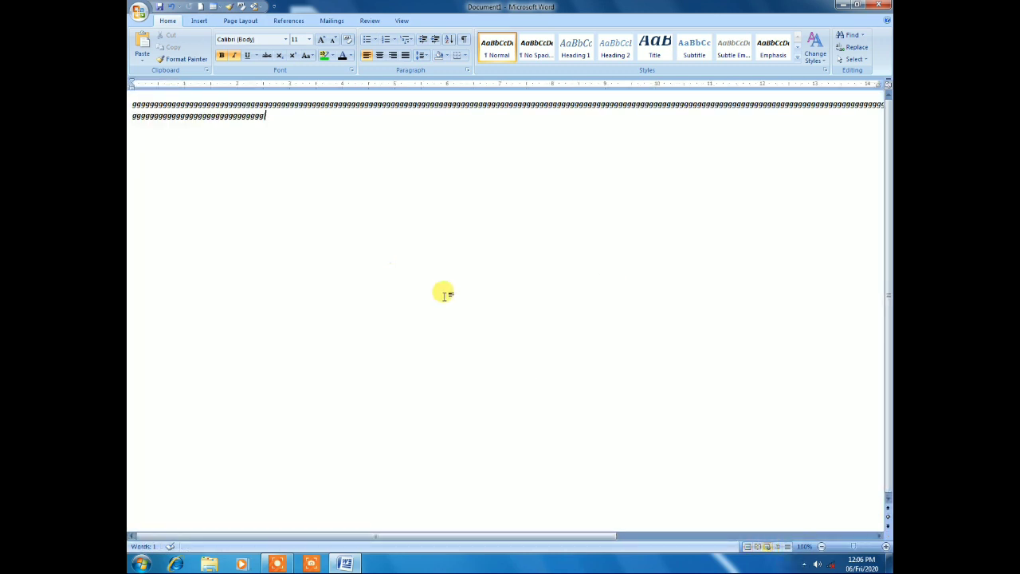
pyautogui.click(781, 547)
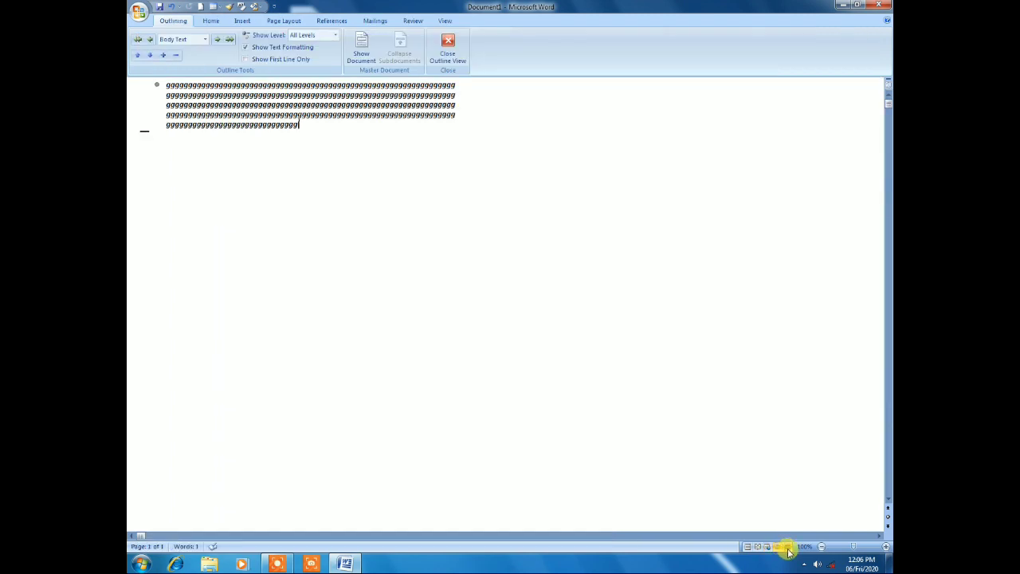
pyautogui.click(787, 549)
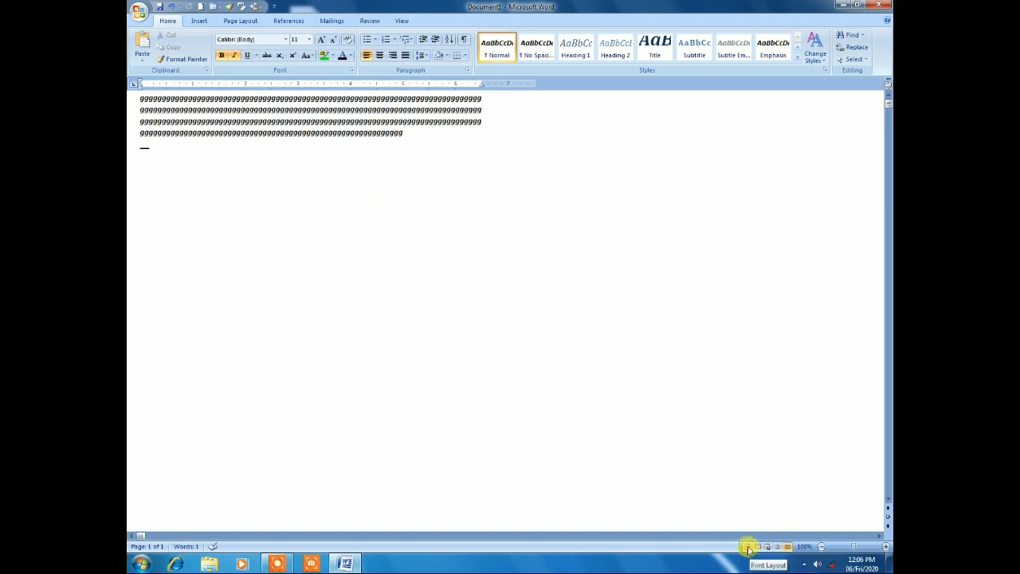
pyautogui.click(750, 549)
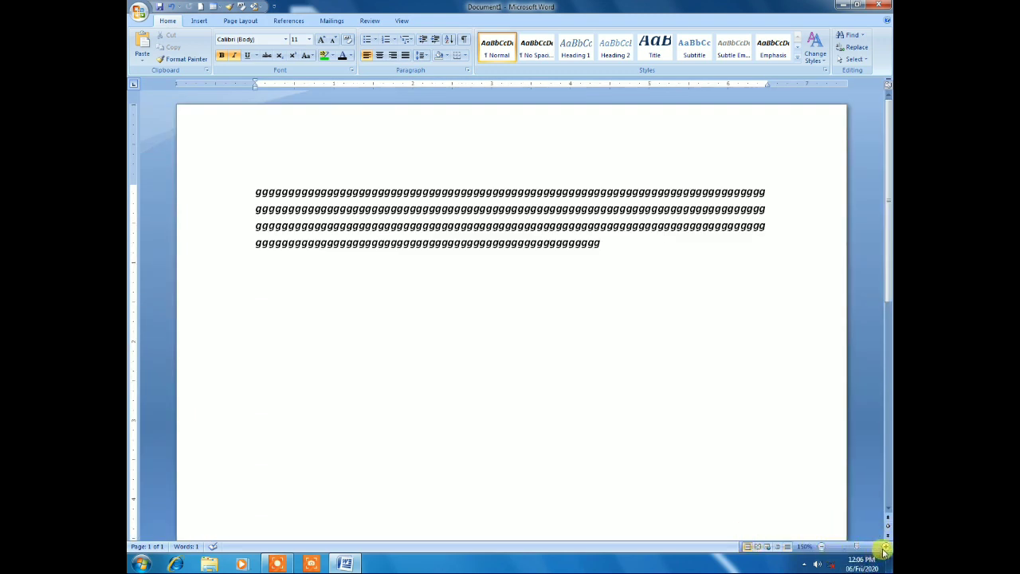
# Zoom the document out to 100% and close Word without saving the changes
pyautogui.click(821, 548)
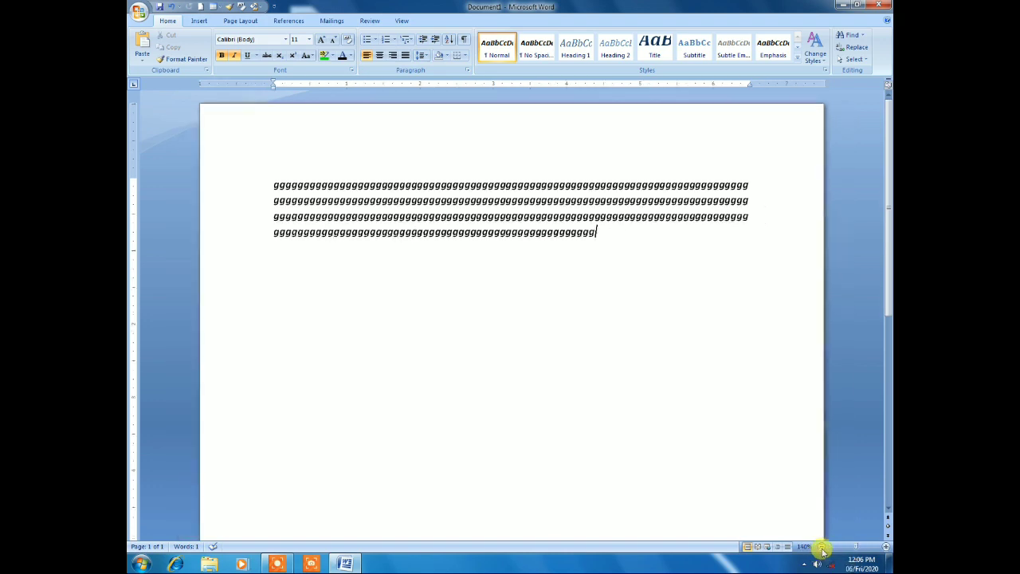
pyautogui.moveTo(857, 548)
pyautogui.mouseDown()
pyautogui.moveTo(847, 548)
pyautogui.moveTo(878, 550)
pyautogui.moveTo(834, 550)
pyautogui.moveTo(865, 547)
pyautogui.moveTo(854, 548)
pyautogui.mouseUp()
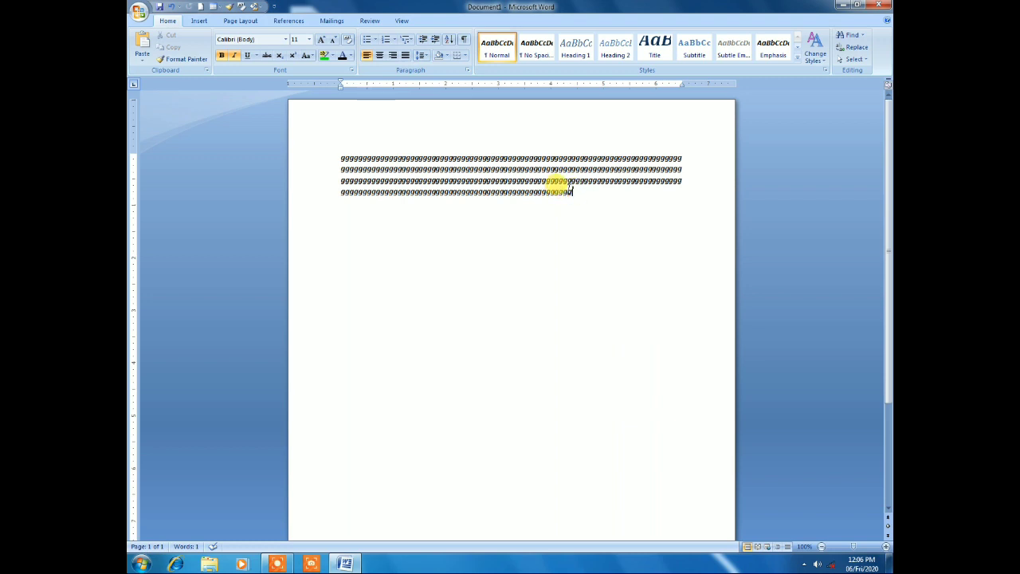
pyautogui.click(885, 8)
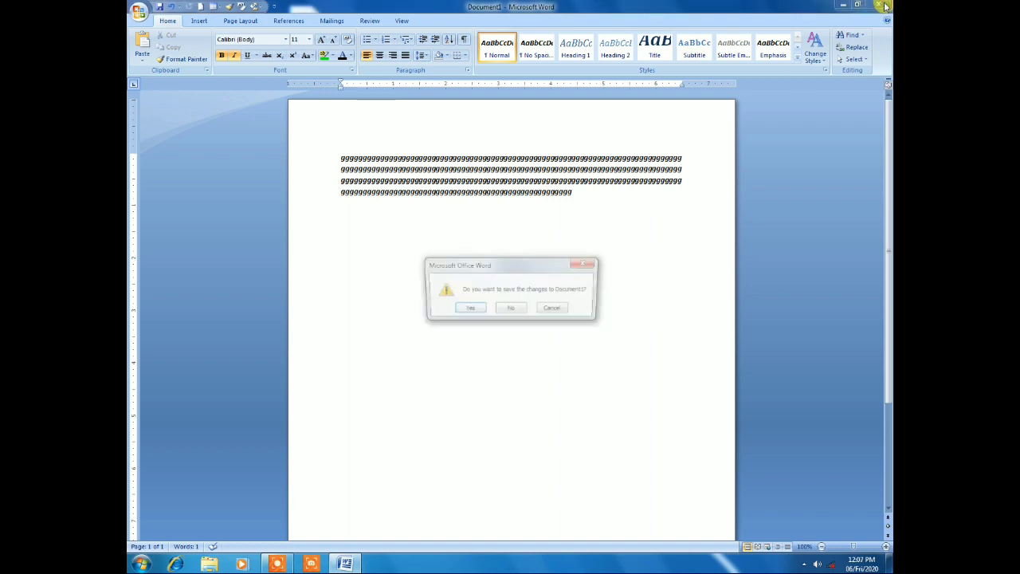
pyautogui.click(515, 312)
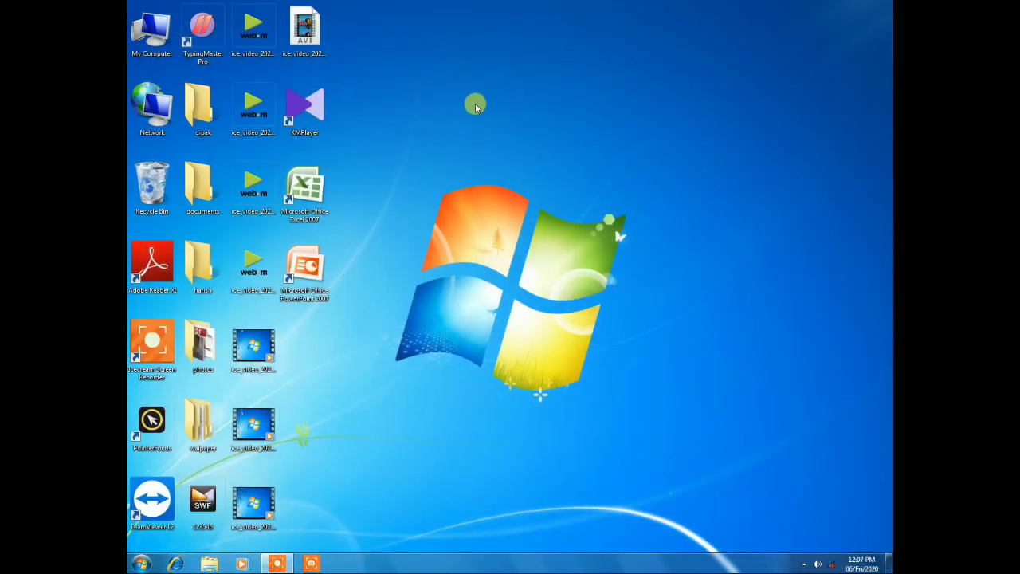